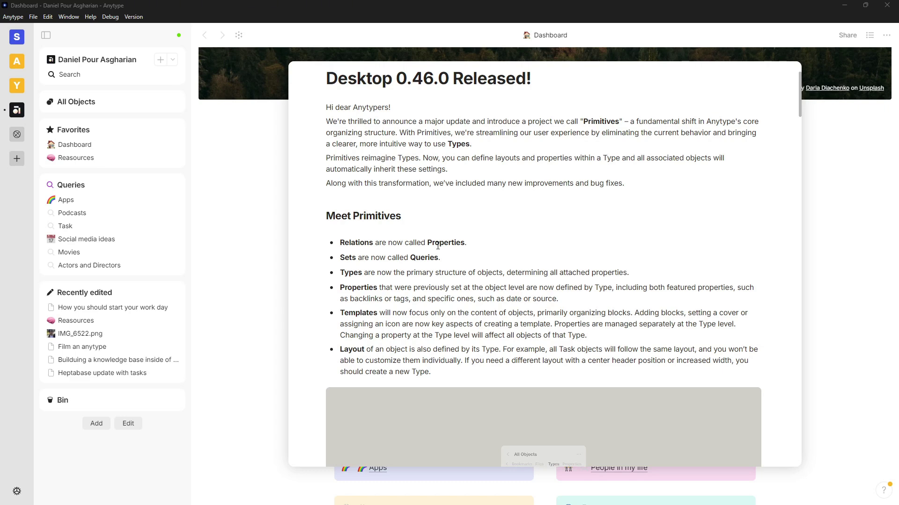
# Read the Meet Primitives section of the Desktop 0.46.0 release notes, covering properties, queries, types, templates and layout
pyautogui.scroll(-1, 438, 245)
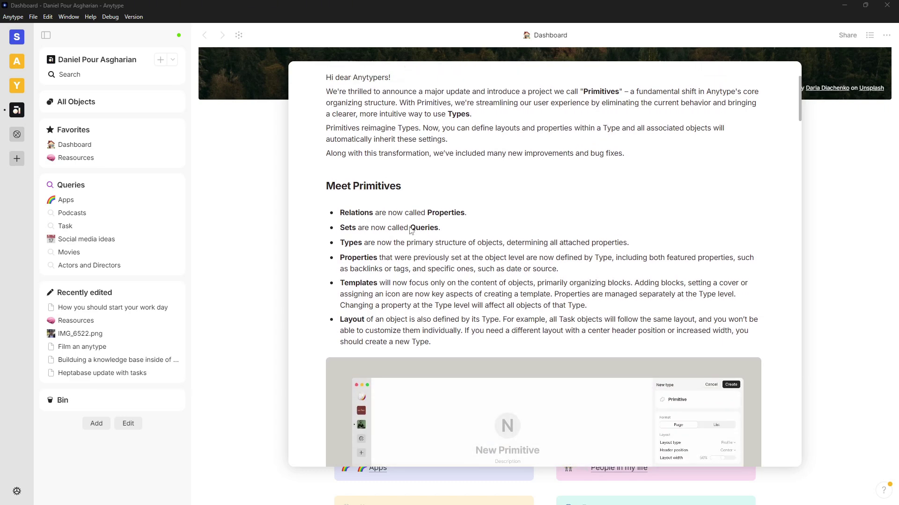
pyautogui.scroll(1, 408, 224)
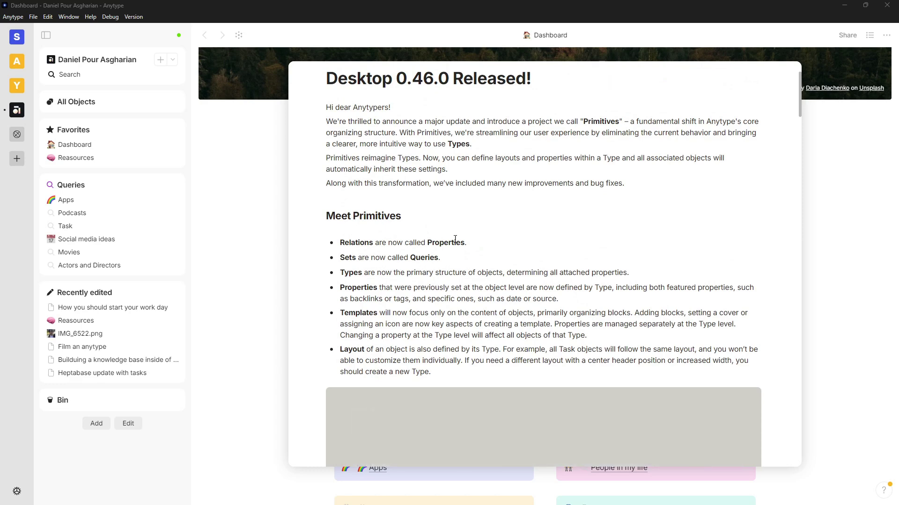
pyautogui.scroll(-2, 424, 242)
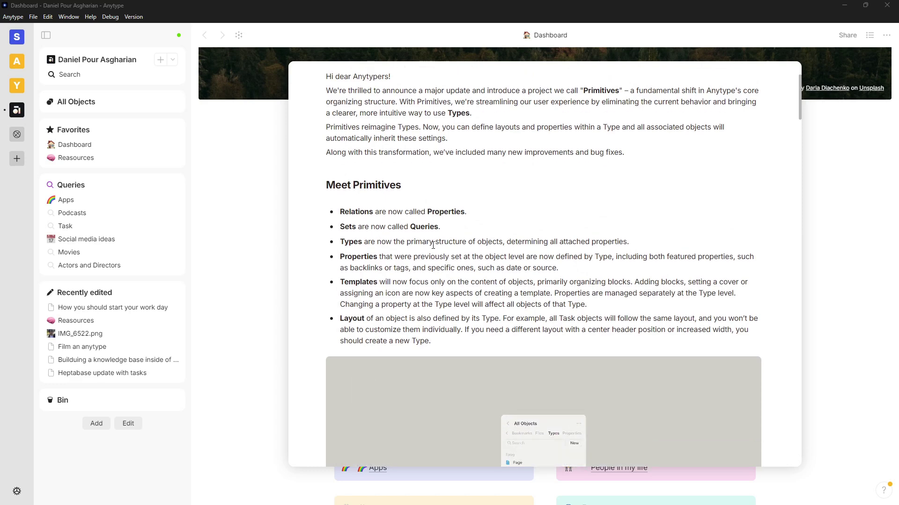
pyautogui.scroll(2, 472, 270)
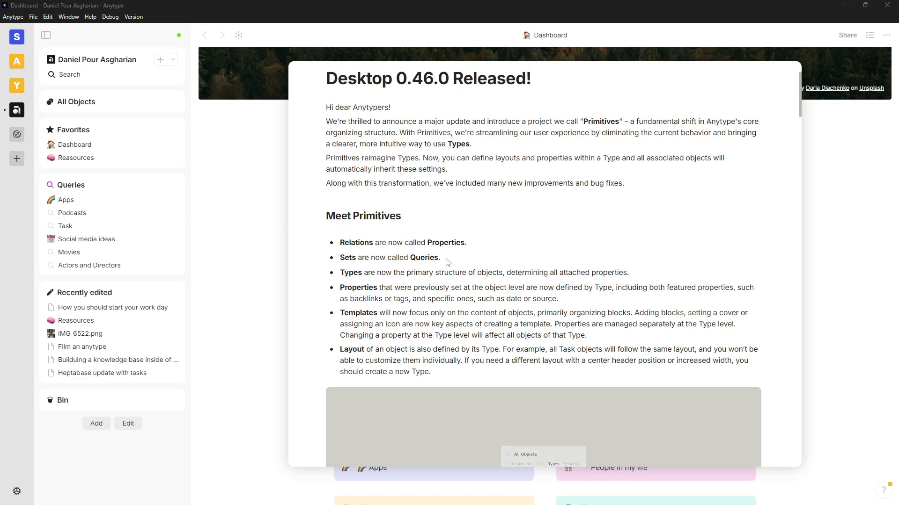
pyautogui.scroll(1, 451, 263)
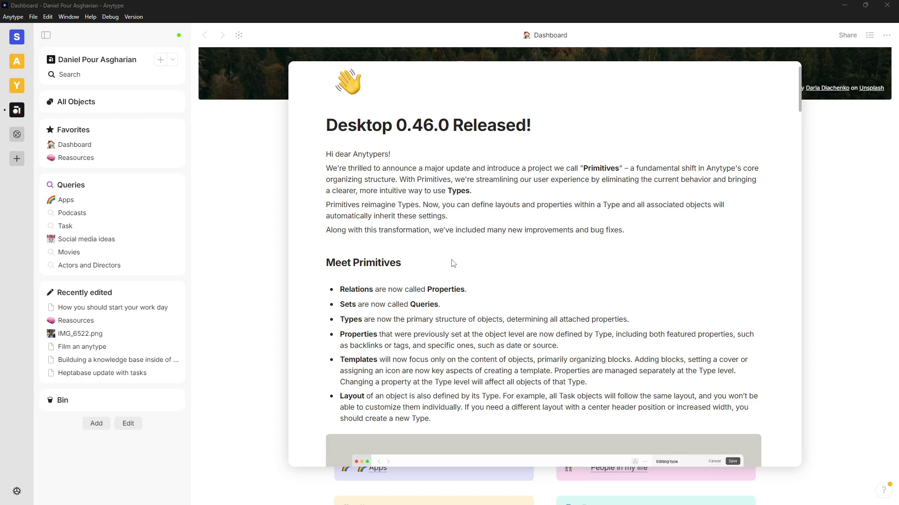
pyautogui.scroll(-1, 458, 266)
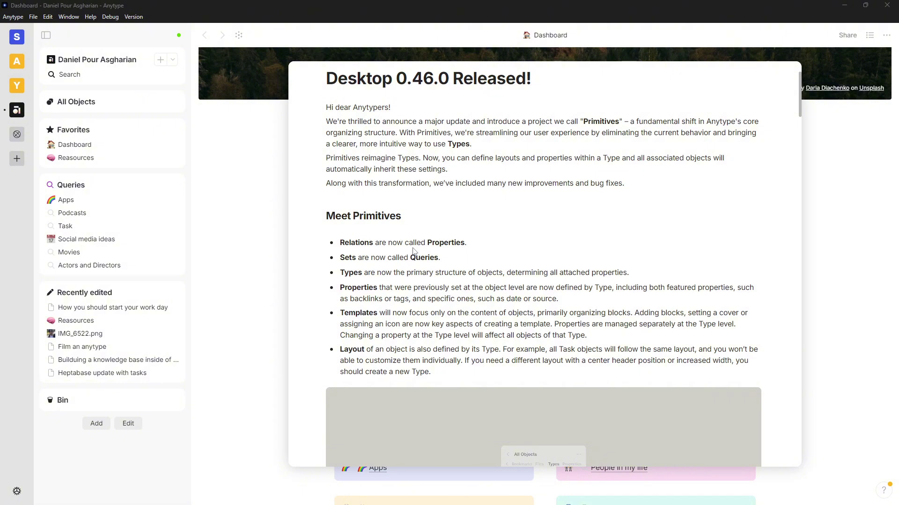
pyautogui.scroll(-1, 412, 251)
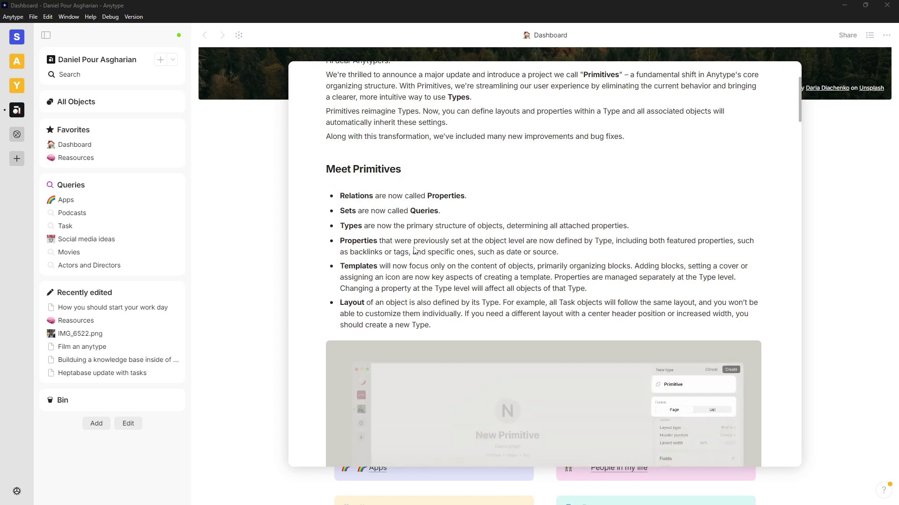
pyautogui.scroll(1, 410, 251)
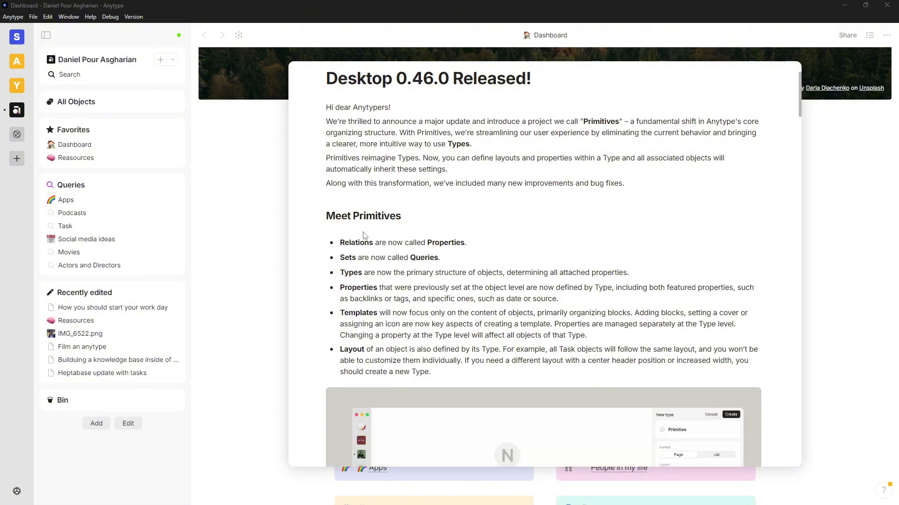
pyautogui.scroll(-1, 421, 239)
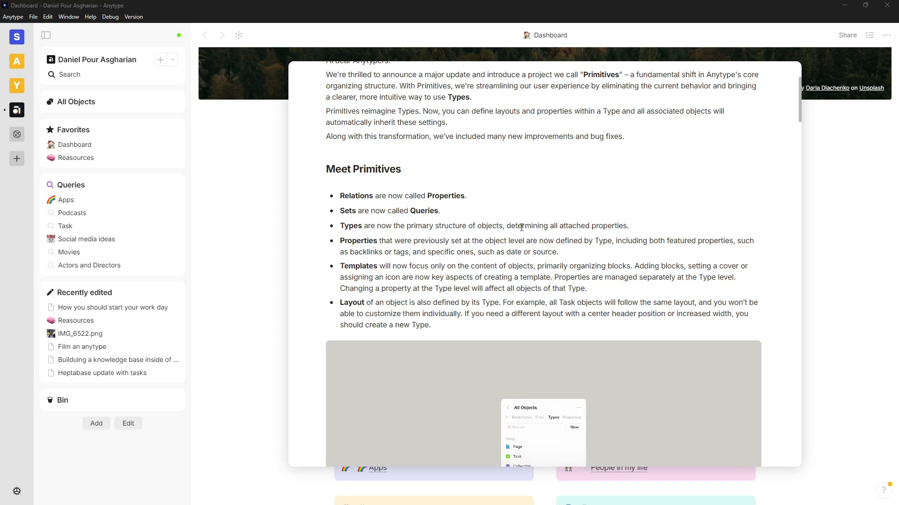
pyautogui.scroll(-1, 378, 217)
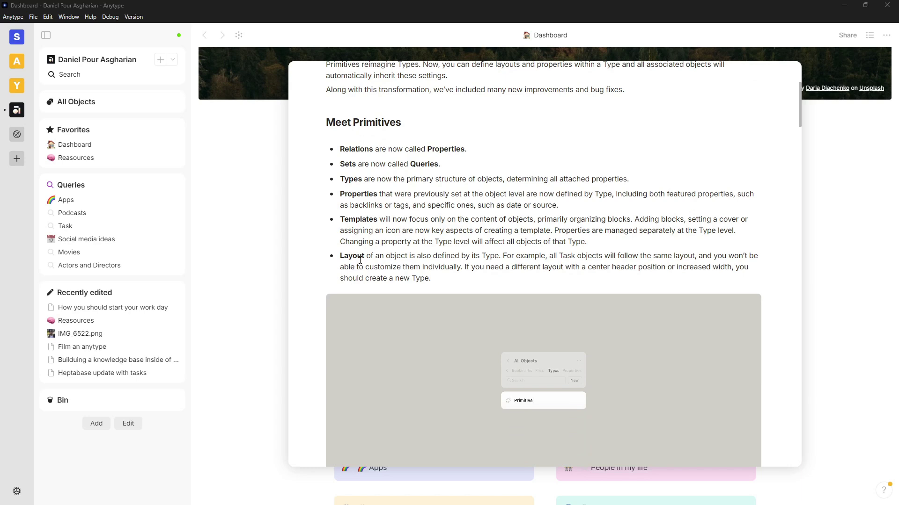
pyautogui.scroll(-2, 368, 103)
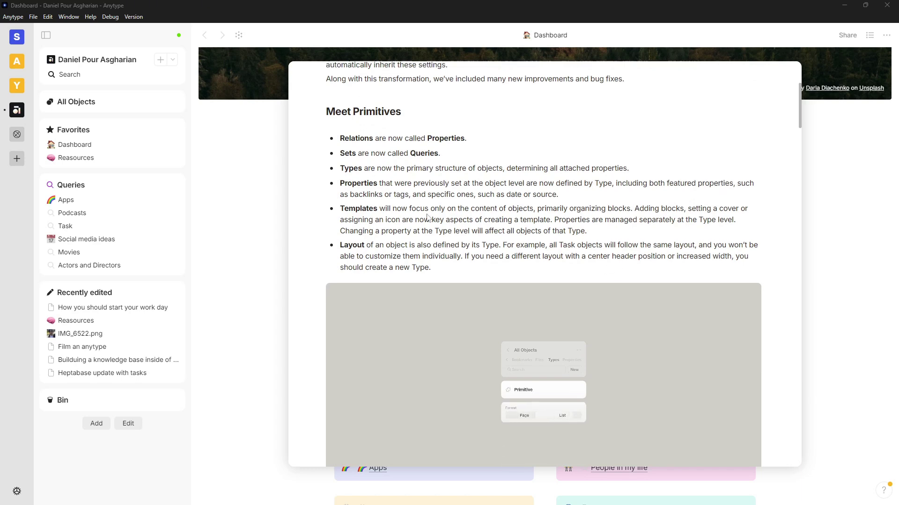
pyautogui.scroll(-2, 386, 135)
pyautogui.scroll(3, 389, 140)
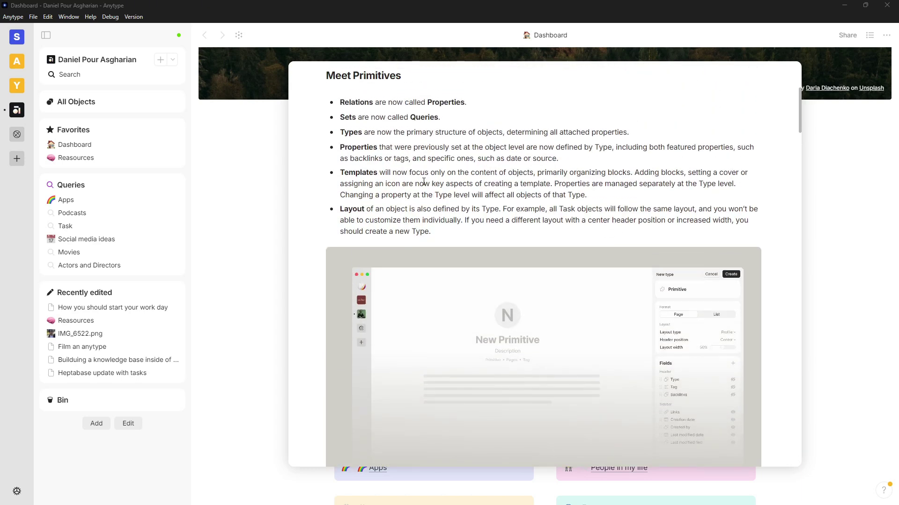
pyautogui.scroll(-1, 412, 171)
pyautogui.scroll(-3, 411, 171)
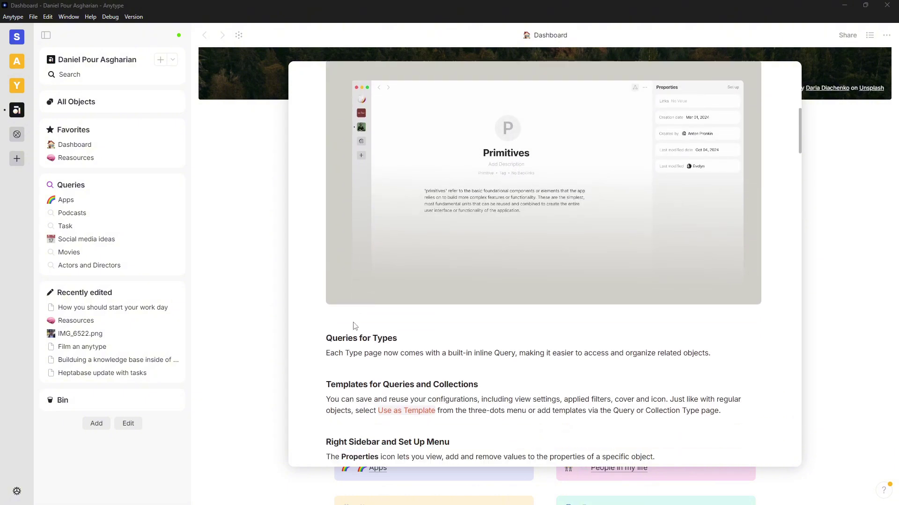
pyautogui.scroll(5, 355, 273)
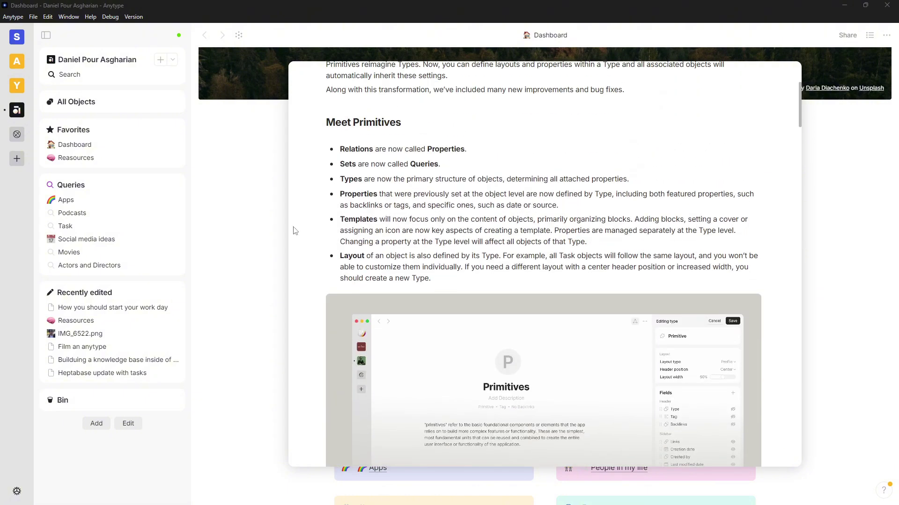
# Read the release notes from Queries for Types through New Icons for Types, and close them to return to the Dashboard
pyautogui.scroll(-6, 370, 173)
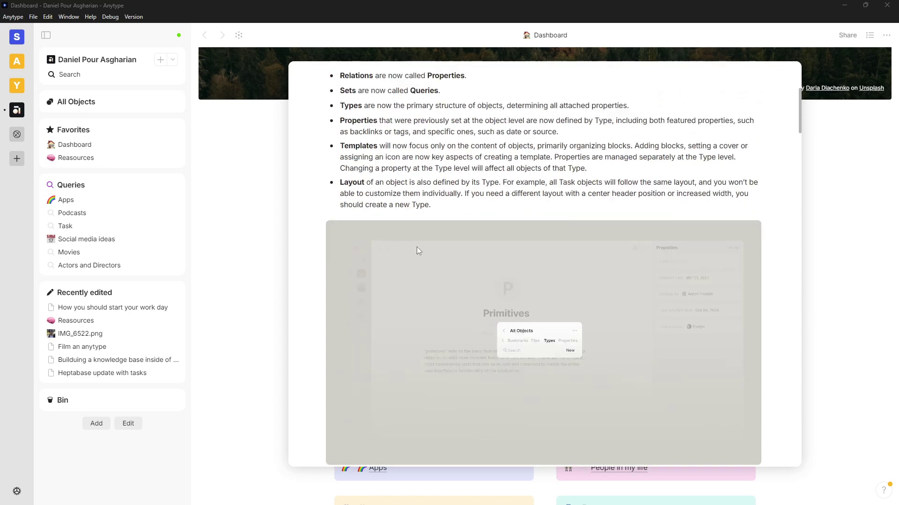
pyautogui.scroll(-1, 340, 308)
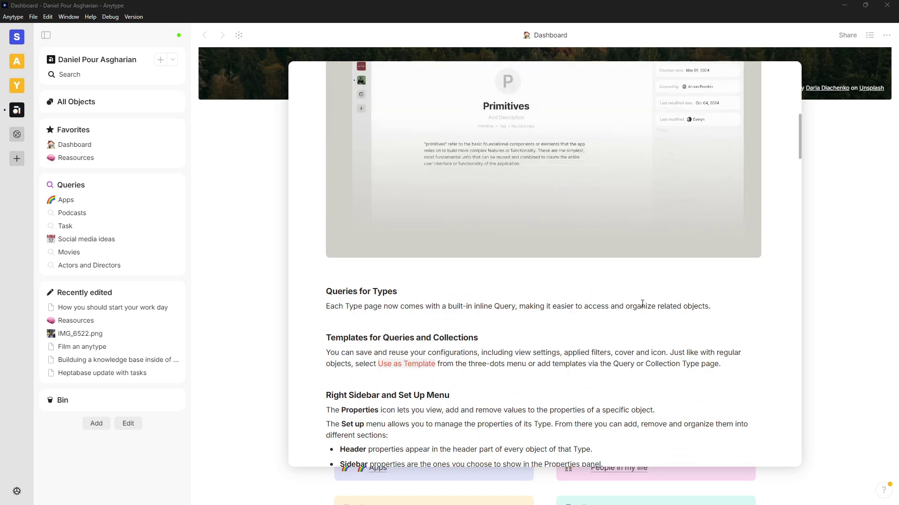
pyautogui.scroll(-1, 696, 306)
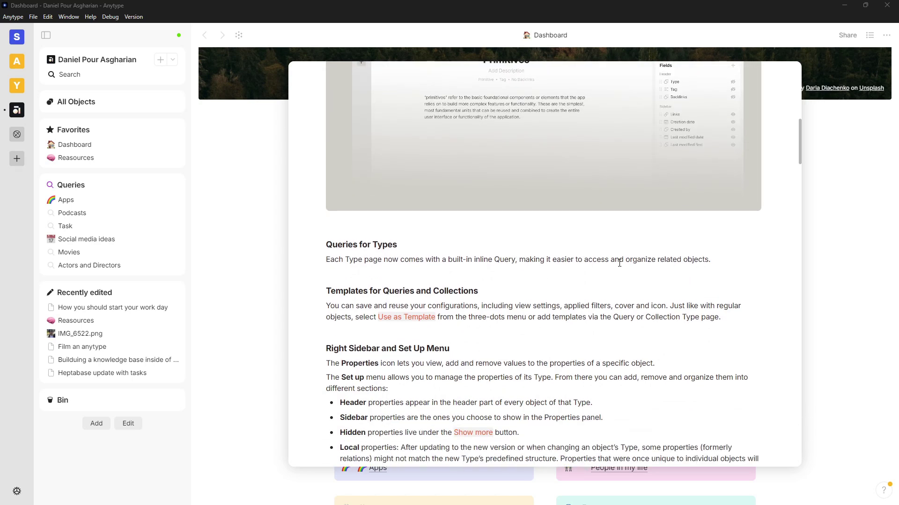
pyautogui.scroll(-1, 363, 276)
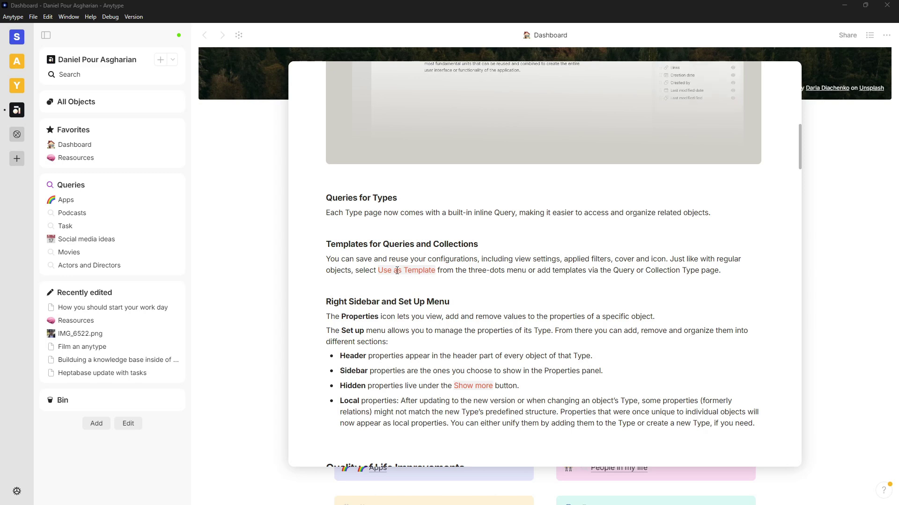
pyautogui.scroll(-3, 461, 226)
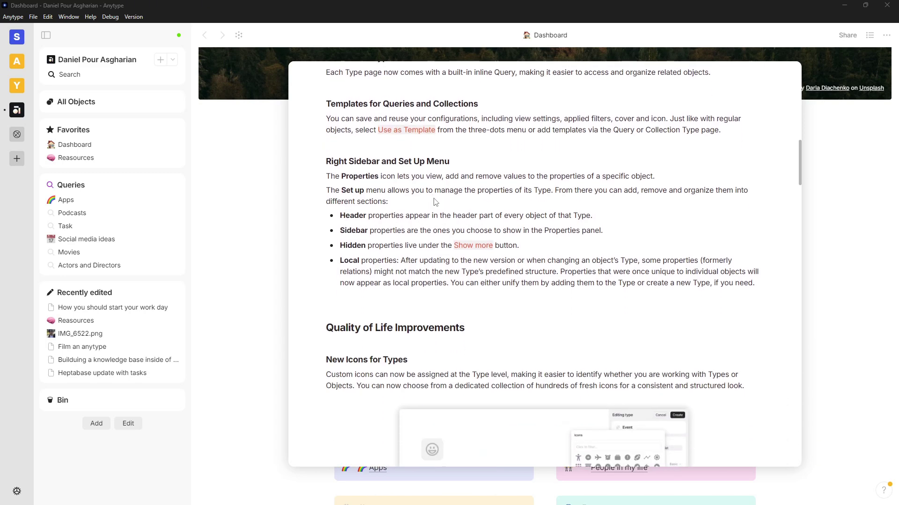
pyautogui.scroll(-1, 393, 202)
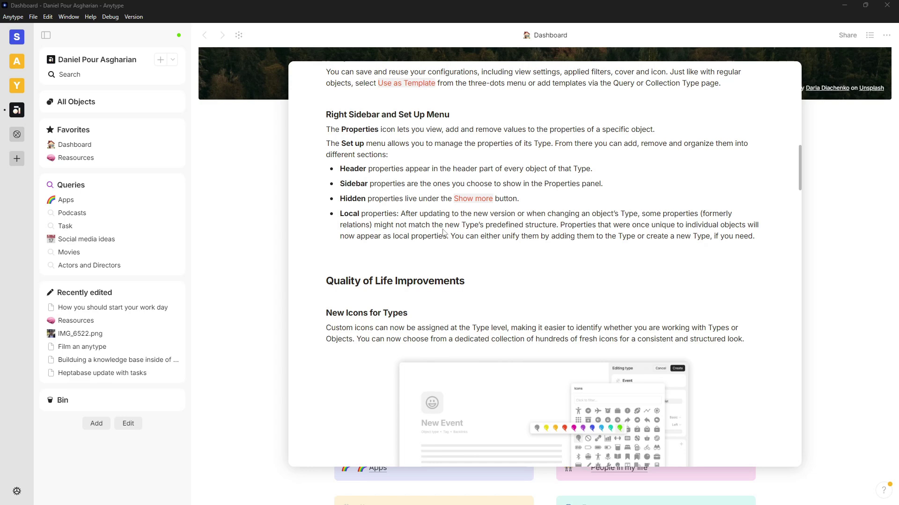
pyautogui.scroll(-3, 496, 248)
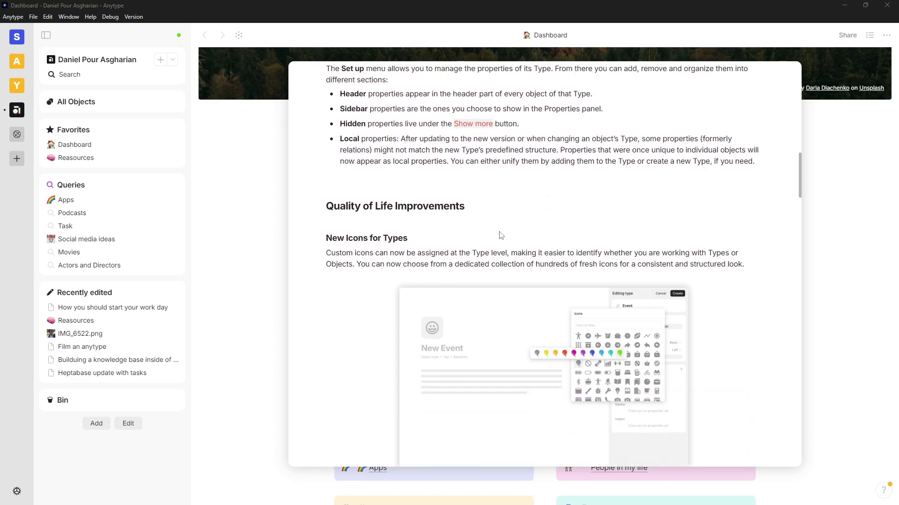
pyautogui.scroll(1, 569, 225)
pyautogui.scroll(3, 569, 223)
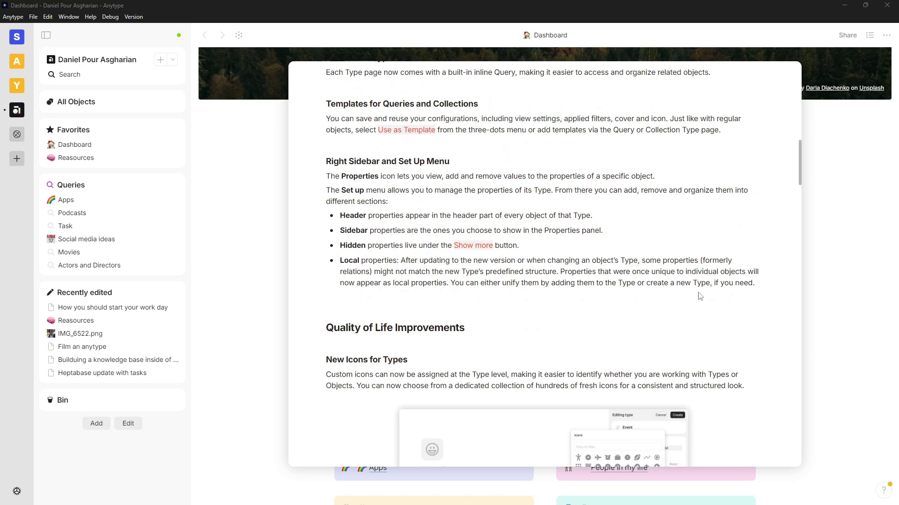
pyautogui.click(842, 221)
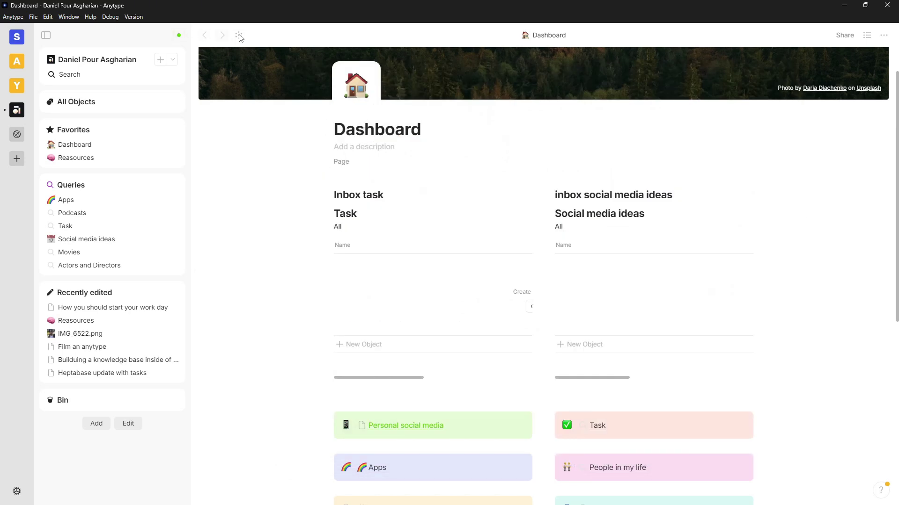
# Review the Dashboard page's properties, and look at its connections in the object graph before returning to the page
pyautogui.click(867, 36)
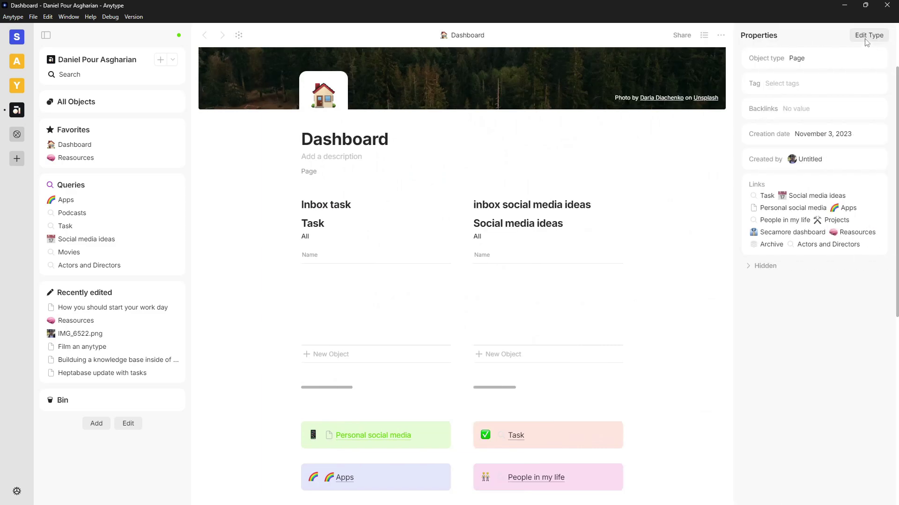
pyautogui.click(704, 37)
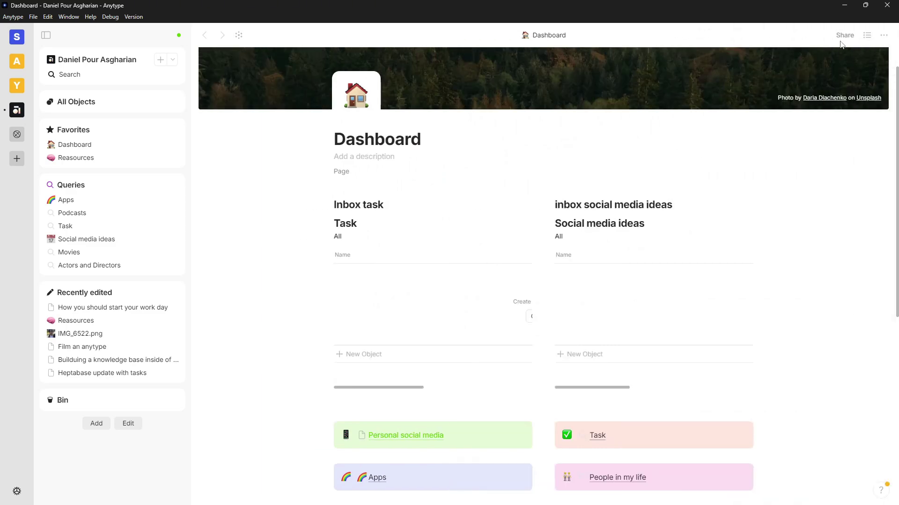
pyautogui.click(867, 36)
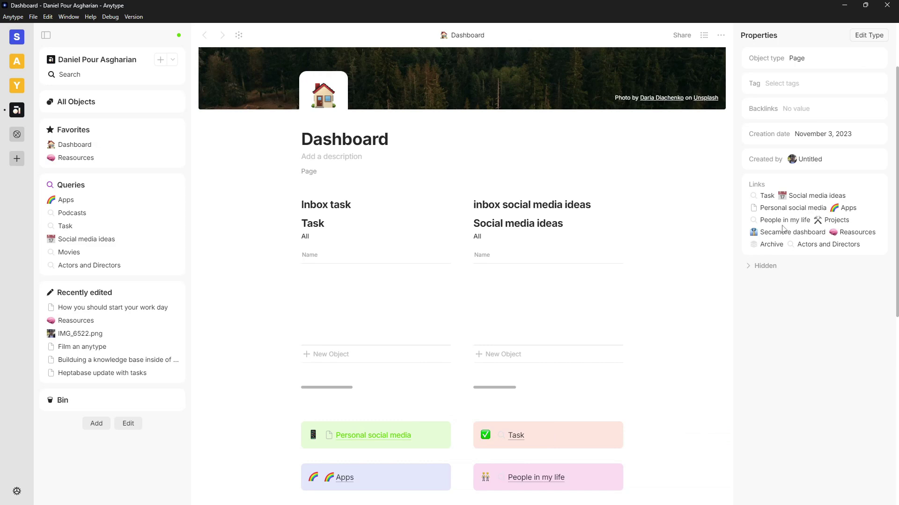
pyautogui.click(244, 39)
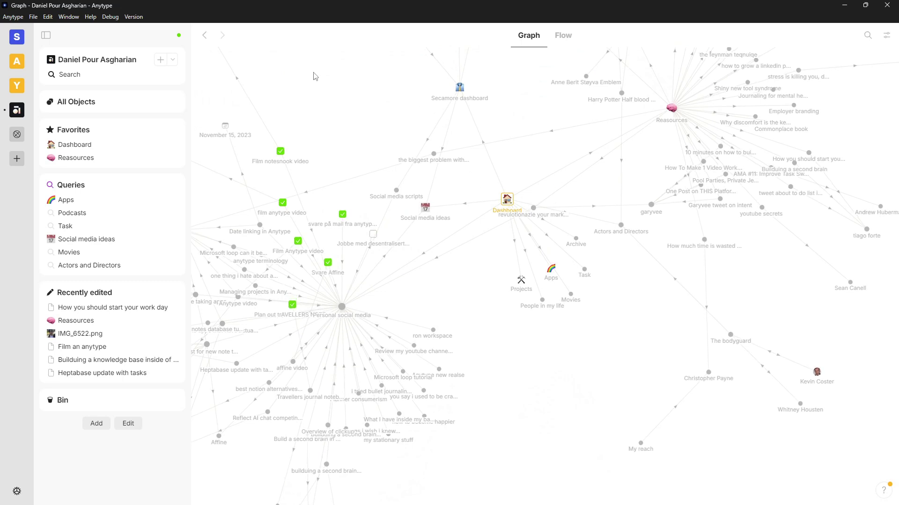
pyautogui.click(205, 36)
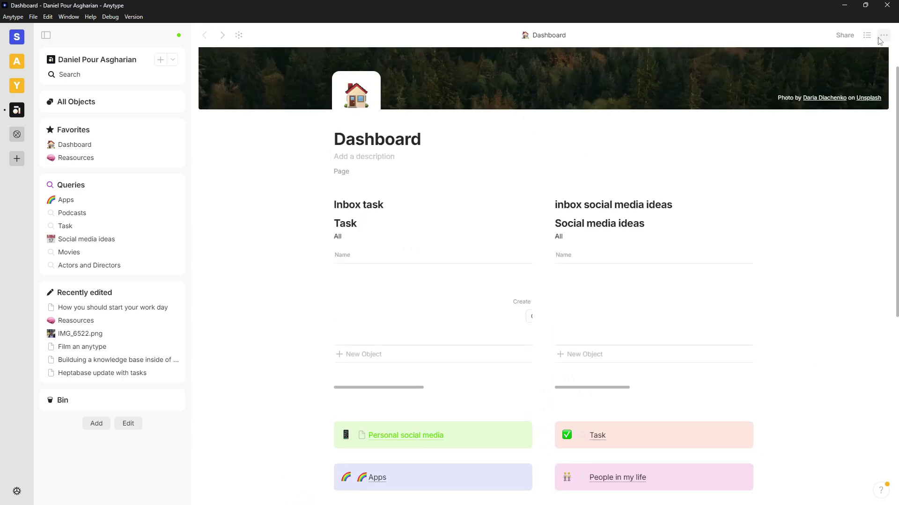
# Show the Dashboard's properties again and check the available tag options and the object type
pyautogui.click(868, 36)
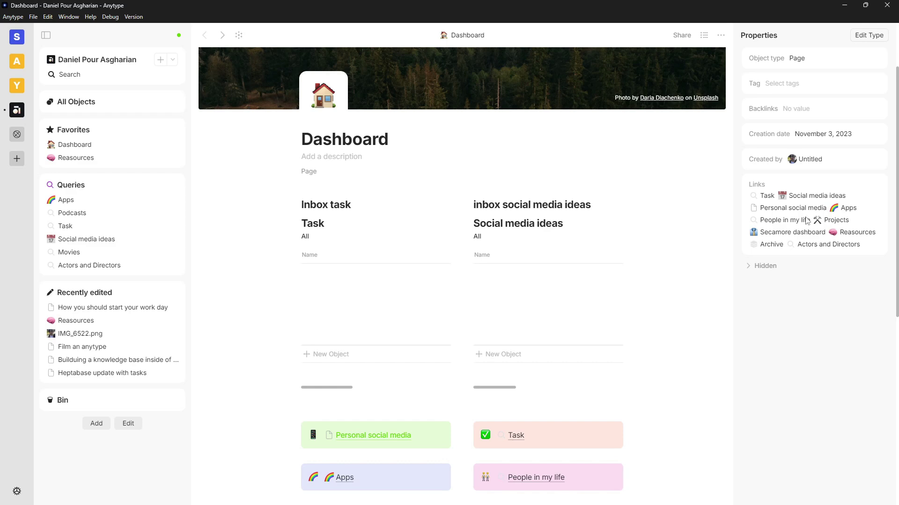
pyautogui.click(789, 88)
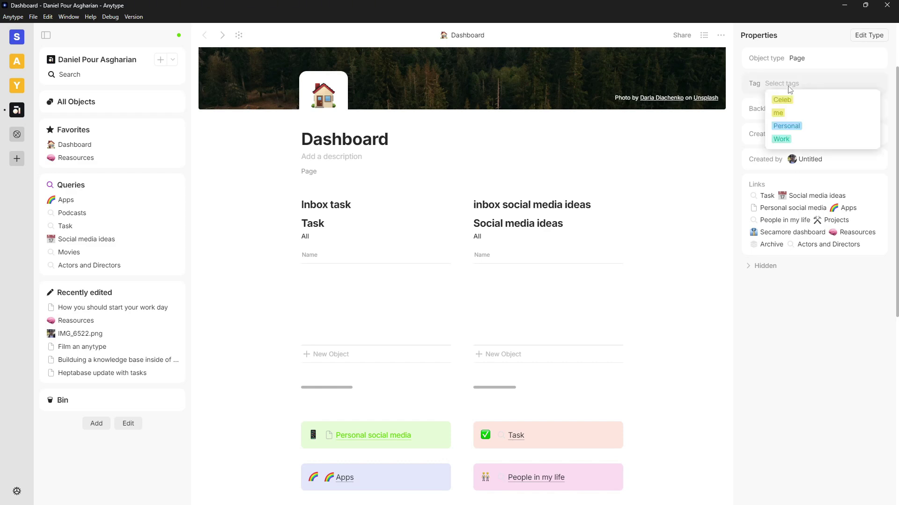
pyautogui.click(799, 60)
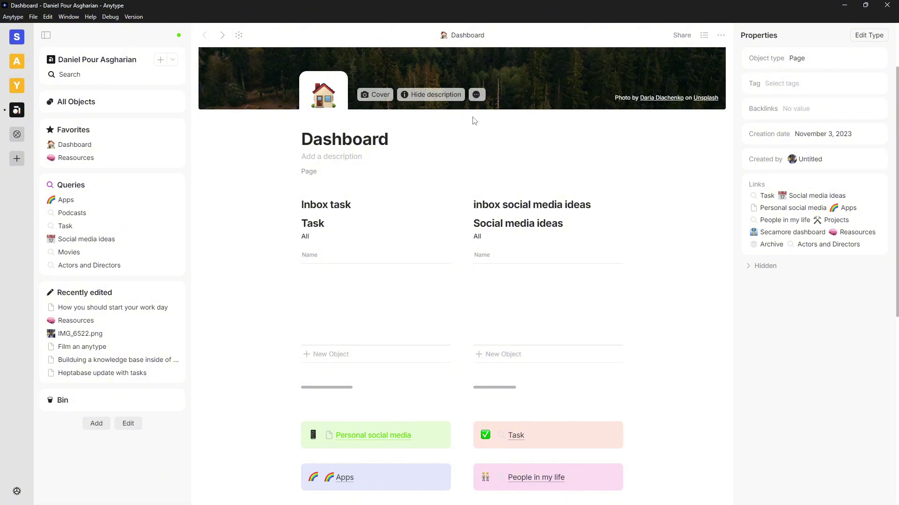
# Open the page "How you should start your work day" from All Objects and show its properties with the Local group expanded
pyautogui.click(89, 107)
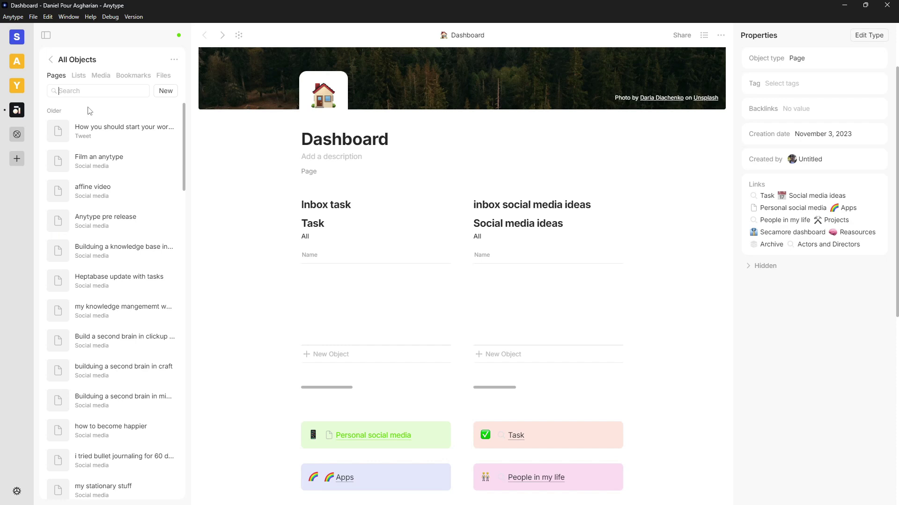
pyautogui.click(96, 137)
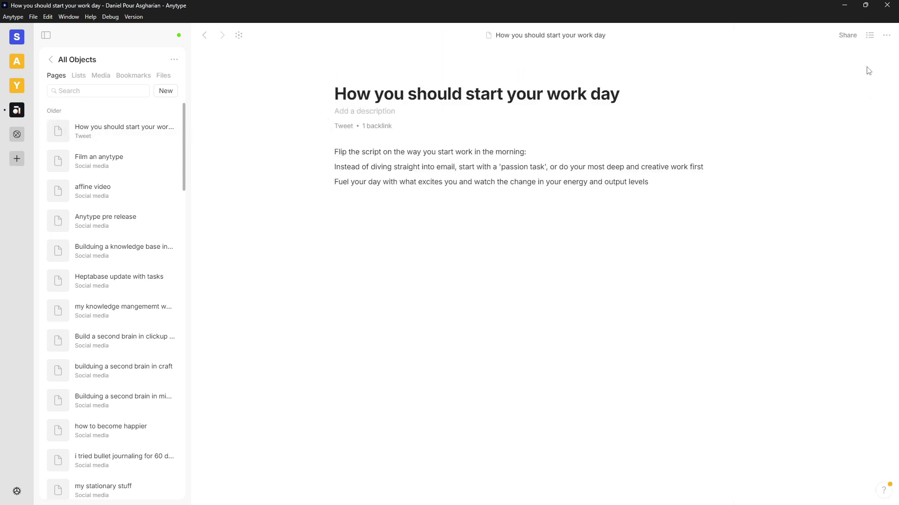
pyautogui.click(870, 35)
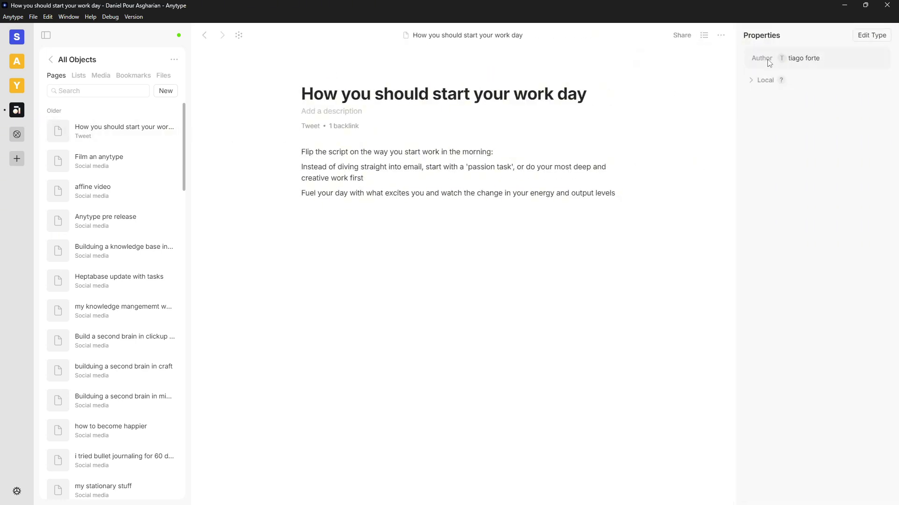
pyautogui.click(755, 81)
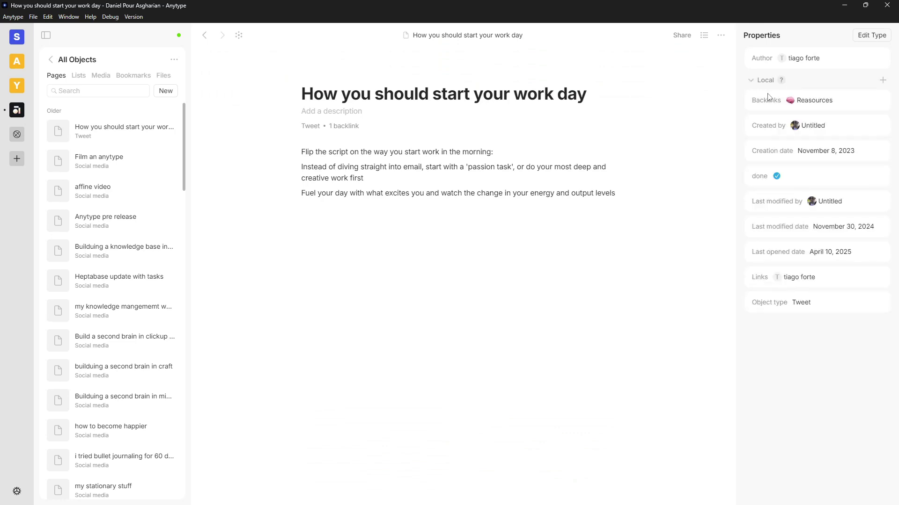
# Examine the page's Local property group with its help note, and check the options offered for its Tweet type
pyautogui.moveTo(783, 83)
pyautogui.click(758, 82)
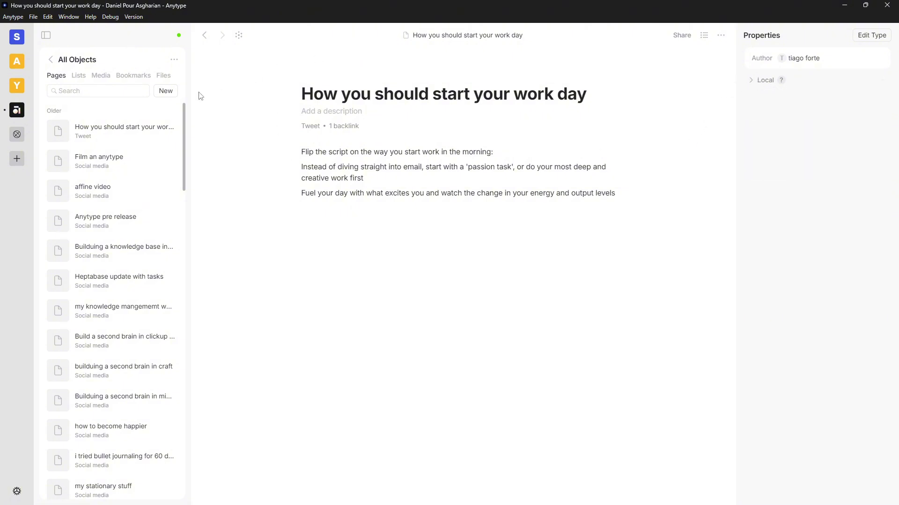
pyautogui.moveTo(487, 81)
pyautogui.click(310, 126)
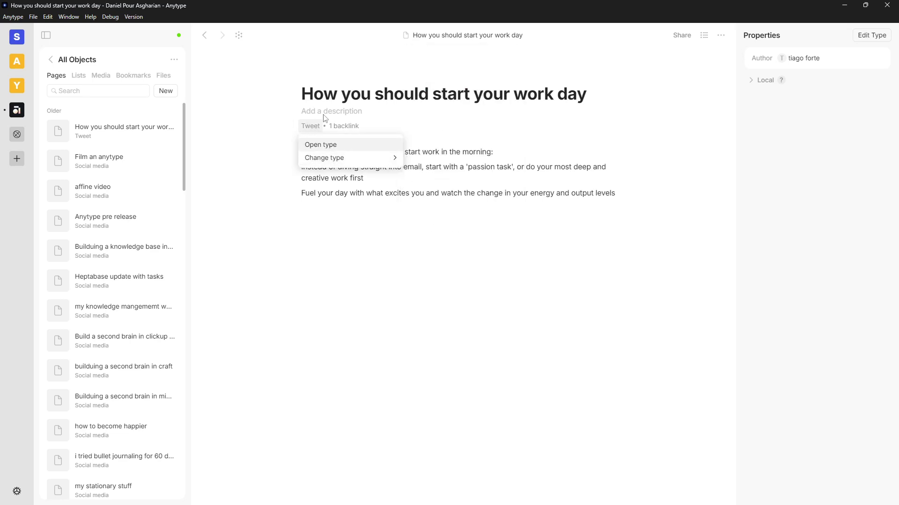
pyautogui.click(751, 83)
pyautogui.click(751, 83)
pyautogui.moveTo(779, 83)
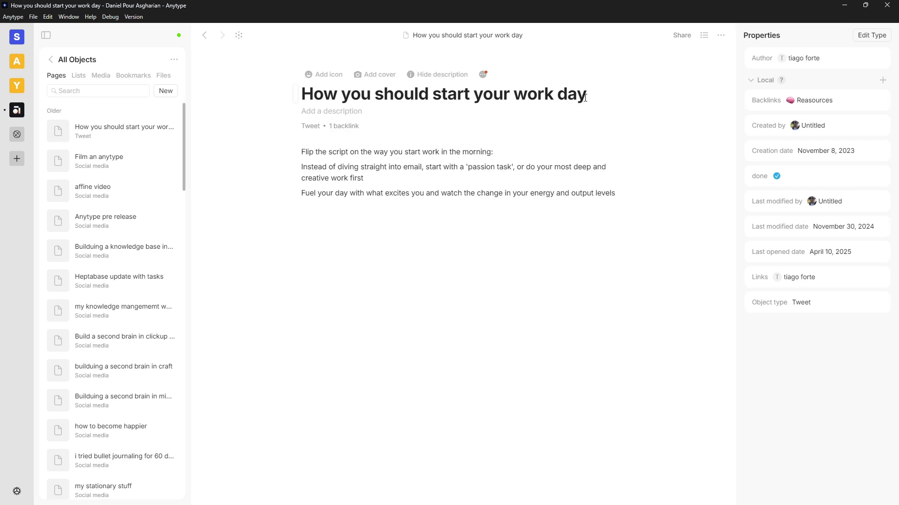
pyautogui.moveTo(586, 96); pyautogui.dragTo(313, 103)
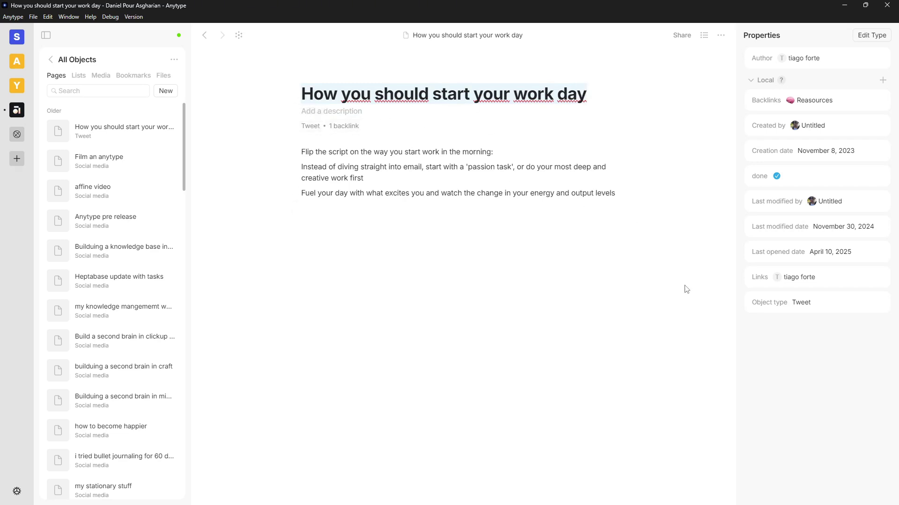
pyautogui.click(655, 287)
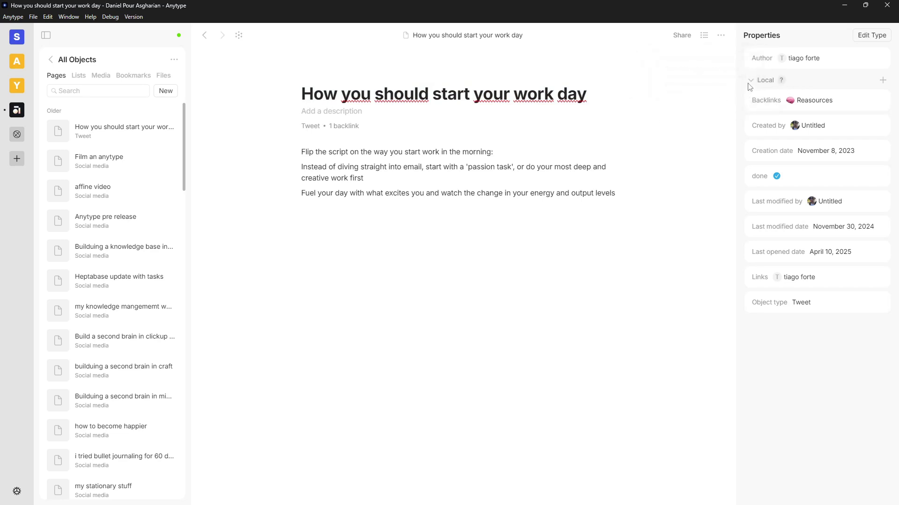
# Create a local text property named TEST on the page
pyautogui.click(883, 80)
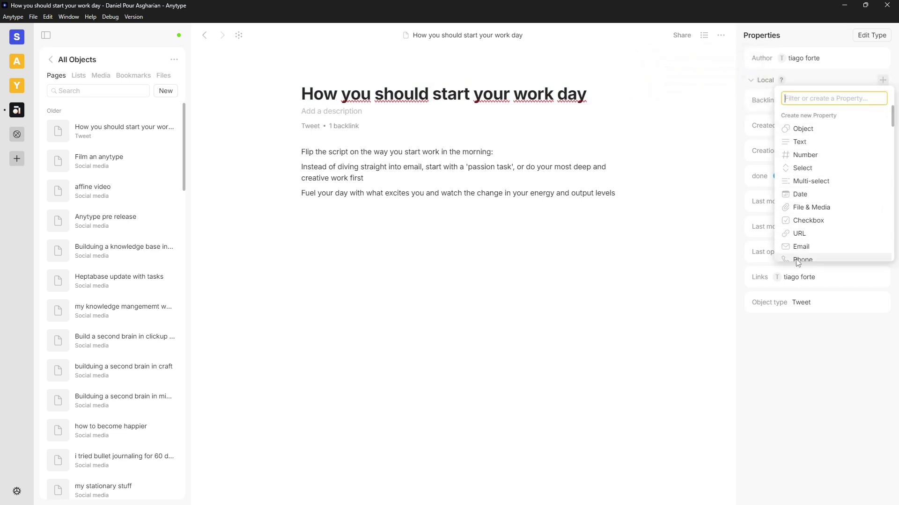
pyautogui.click(798, 141)
pyautogui.moveTo(689, 163)
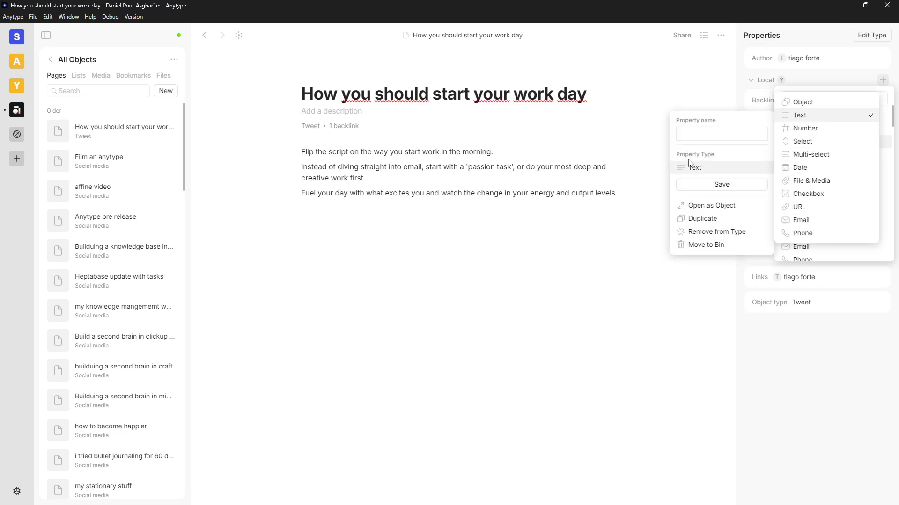
pyautogui.write('TEST')
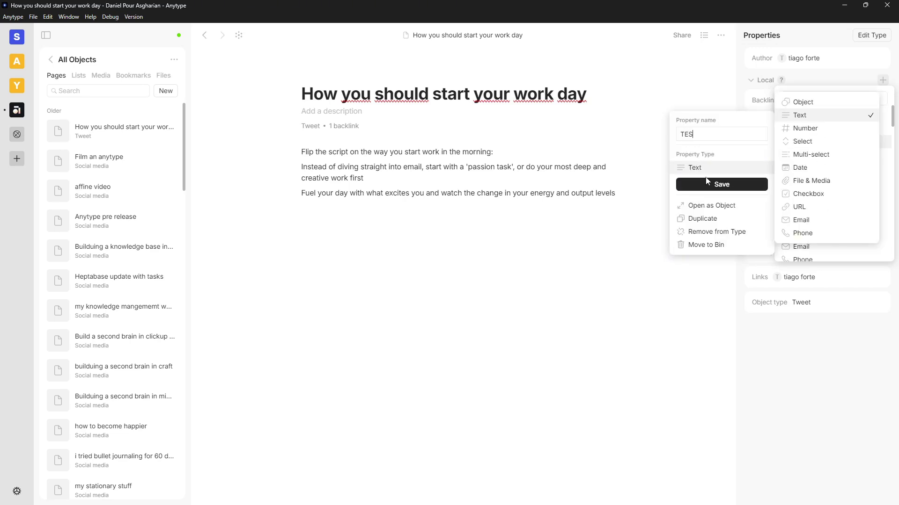
pyautogui.click(715, 193)
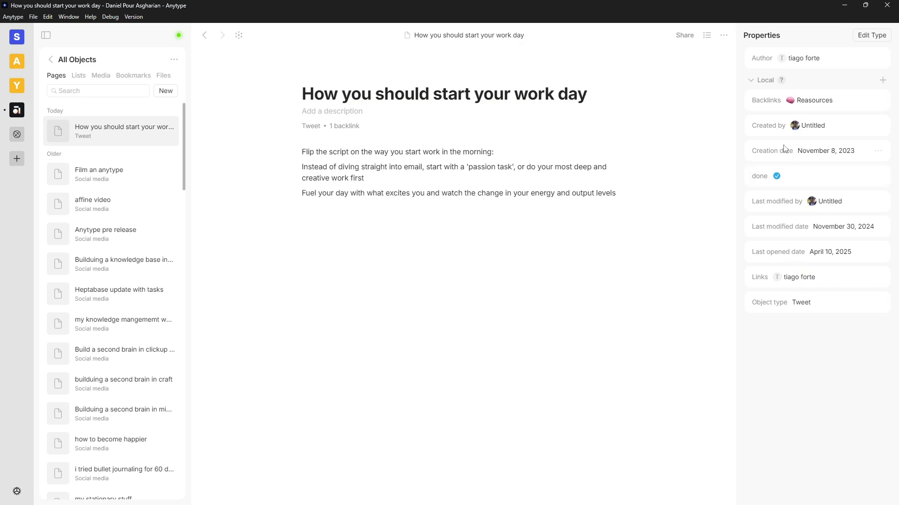
# Add another local text property by entering TEST as a new property name and saving it
pyautogui.click(882, 81)
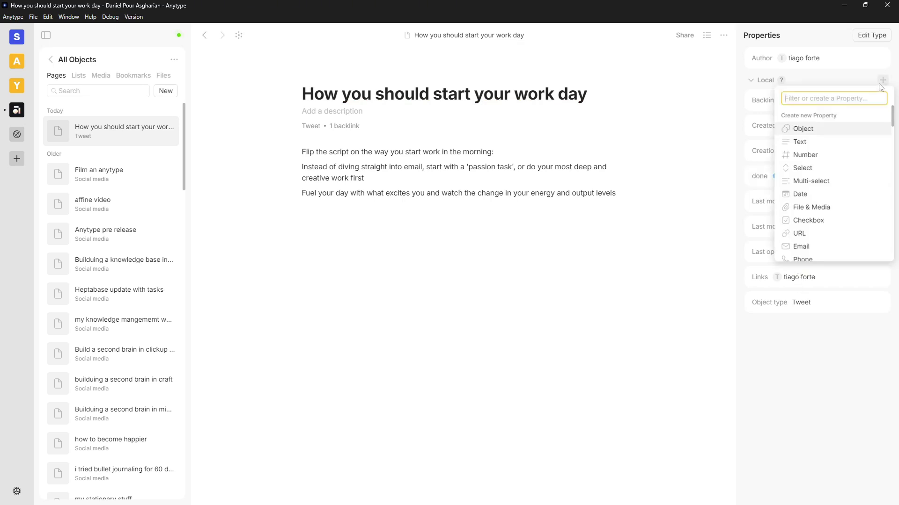
pyautogui.write('TEST')
pyautogui.click(825, 115)
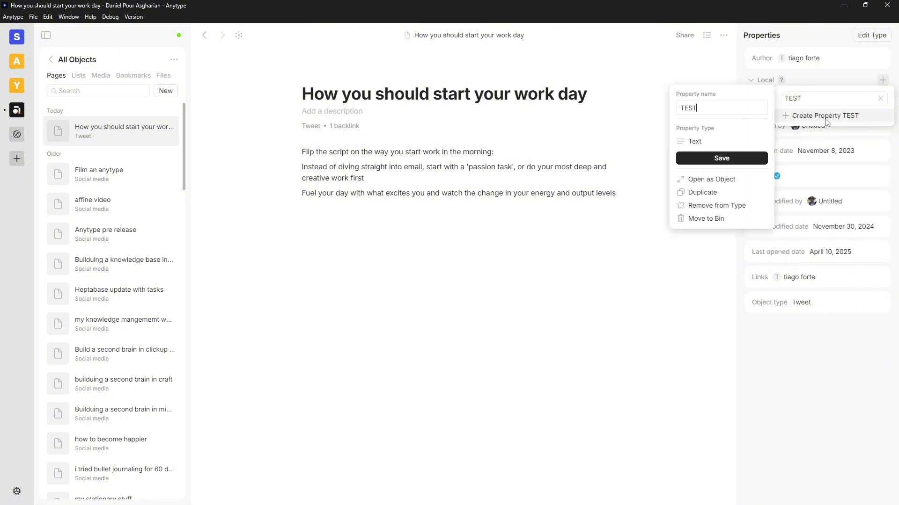
pyautogui.click(721, 159)
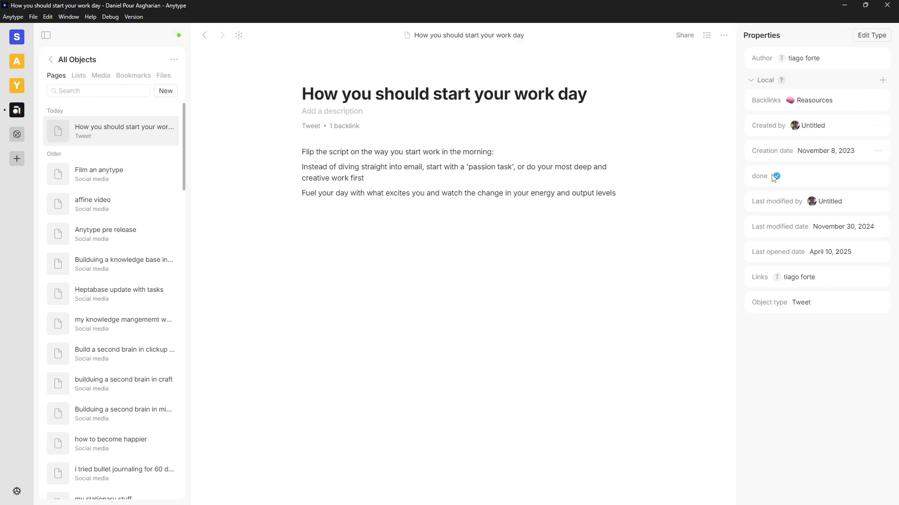
# Edit the Tweet type and move type of reasource, one TEST property and Last modified by into its Properties panel section above Author
pyautogui.click(751, 81)
pyautogui.click(751, 80)
pyautogui.click(867, 35)
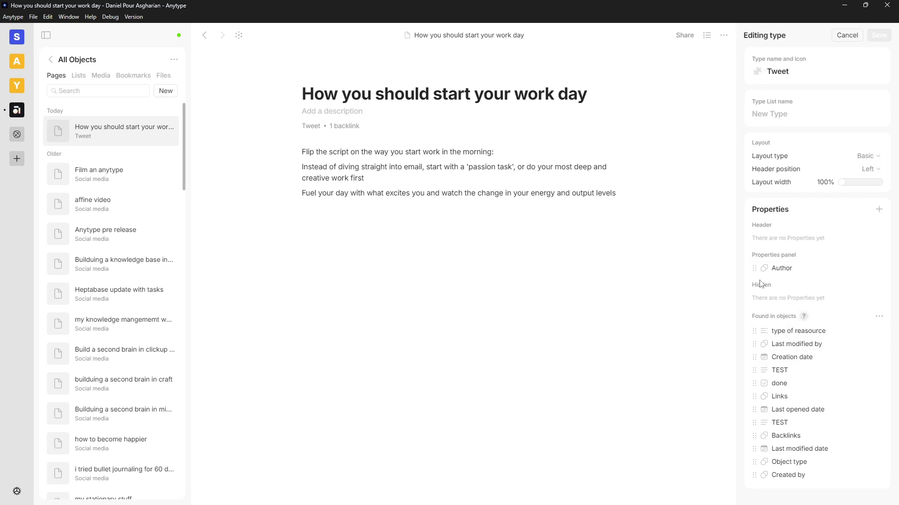
pyautogui.moveTo(762, 334); pyautogui.dragTo(755, 268)
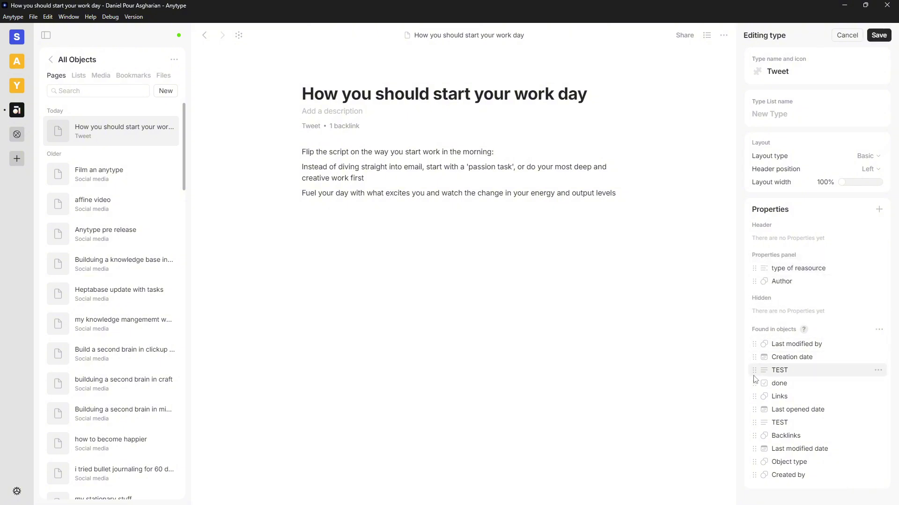
pyautogui.moveTo(754, 371); pyautogui.dragTo(753, 280)
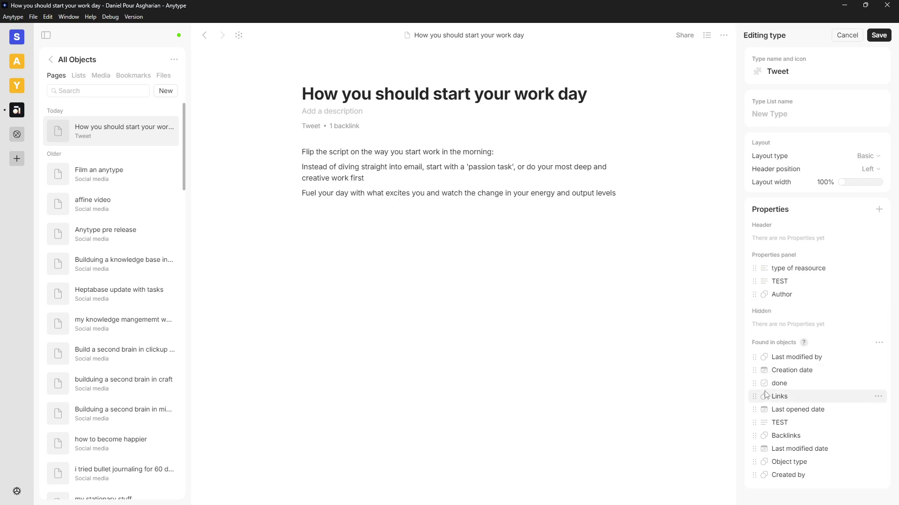
pyautogui.moveTo(751, 357); pyautogui.dragTo(751, 298)
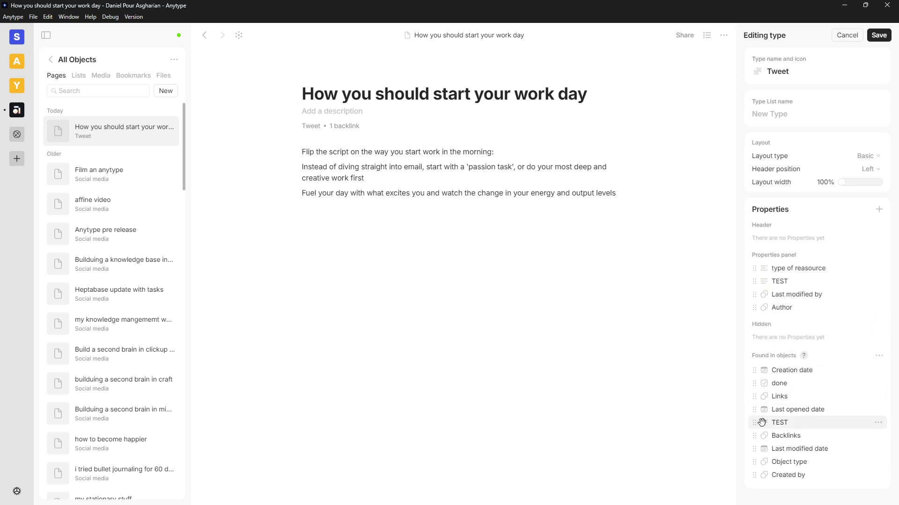
# Move the duplicate TEST property under Found in objects to the bin
pyautogui.click(878, 424)
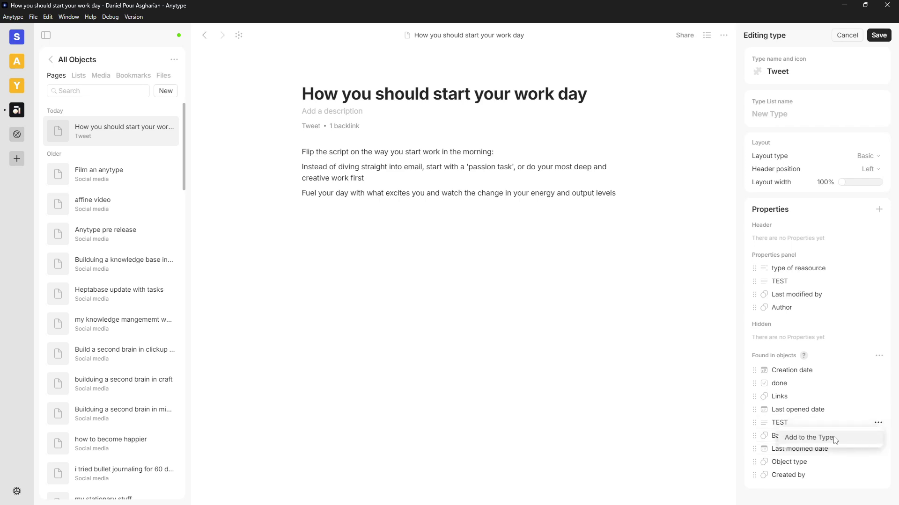
pyautogui.click(764, 449)
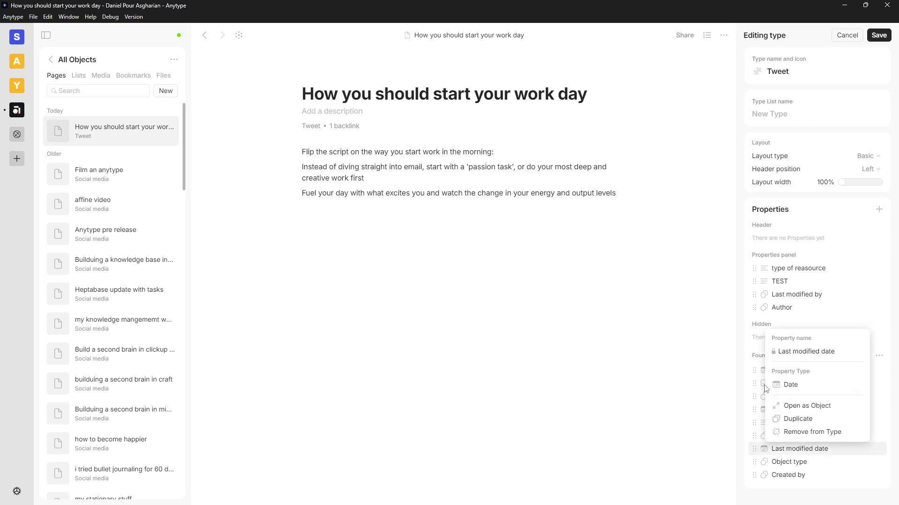
pyautogui.click(756, 414)
pyautogui.click(790, 423)
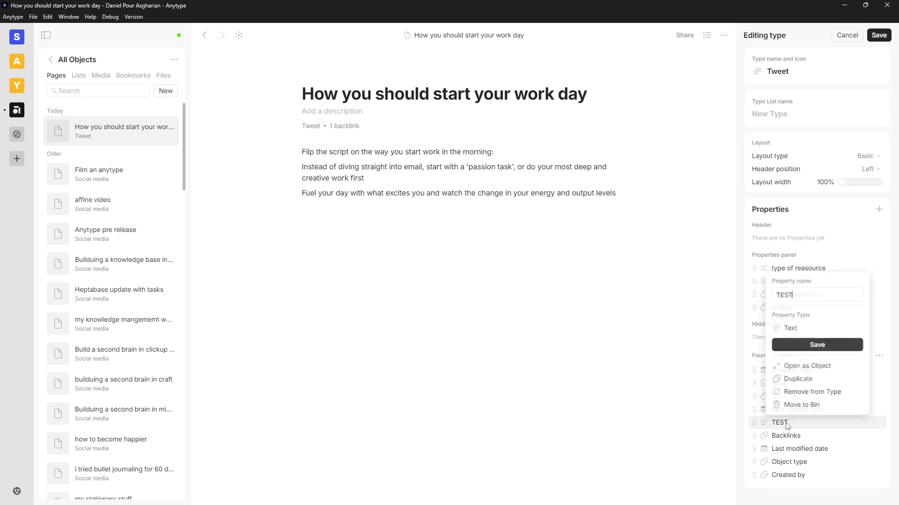
pyautogui.click(802, 406)
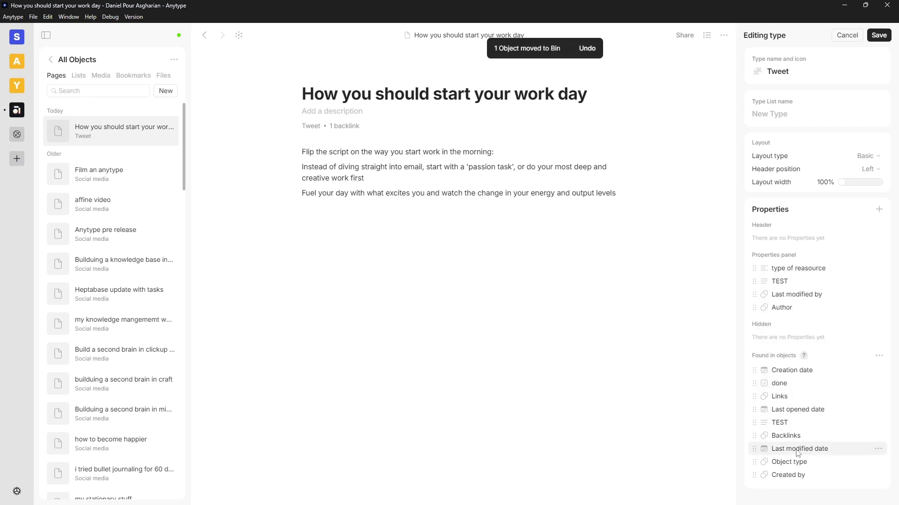
# Place Last opened date and done in the Tweet type's Properties panel section above Author, and save the type
pyautogui.moveTo(751, 409); pyautogui.dragTo(756, 307)
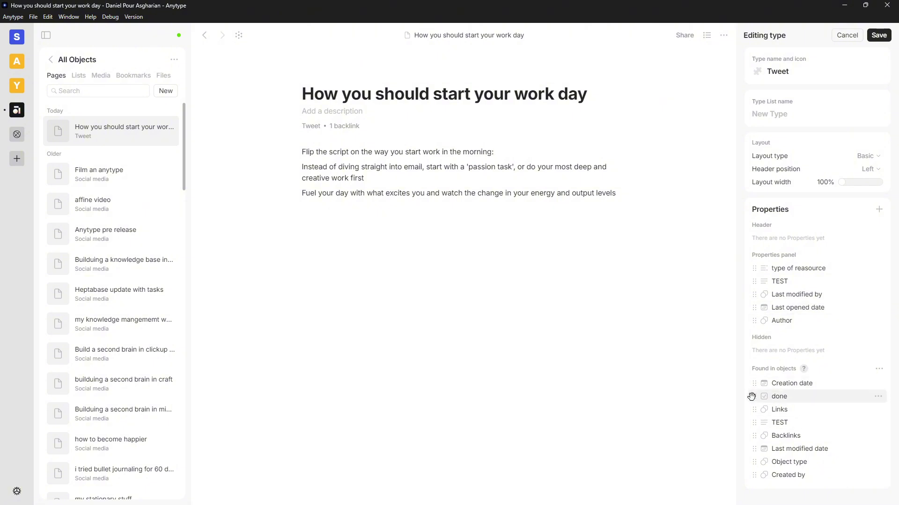
pyautogui.moveTo(751, 396); pyautogui.dragTo(754, 321)
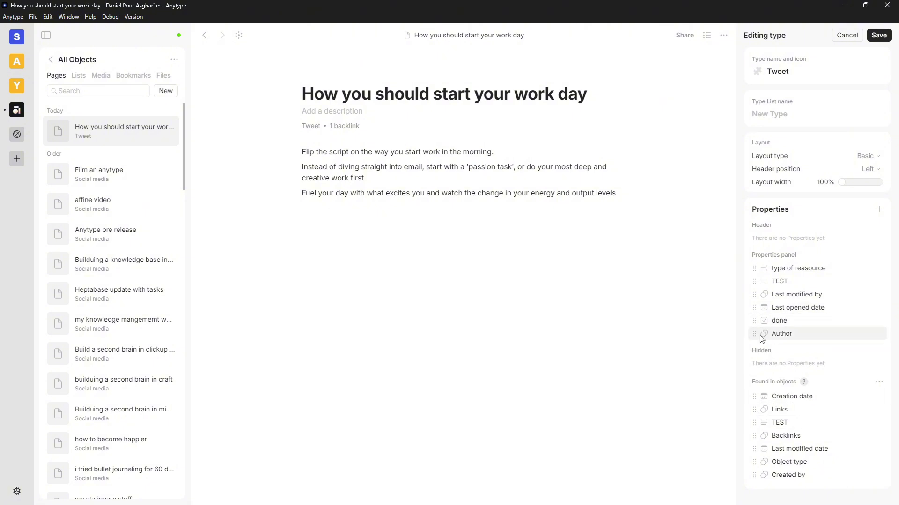
pyautogui.click(879, 35)
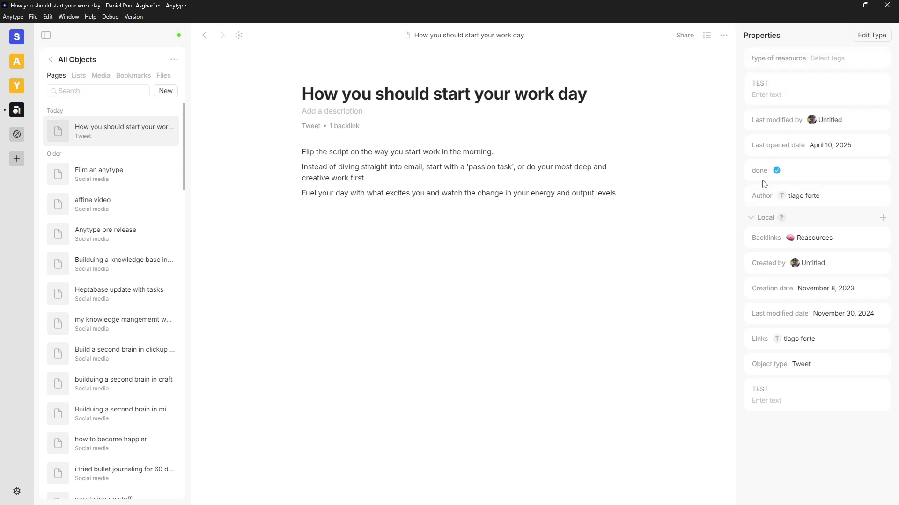
# Compare the page's type properties with its collapsed and expanded Local group, read the Local help note, and hide the properties
pyautogui.click(751, 218)
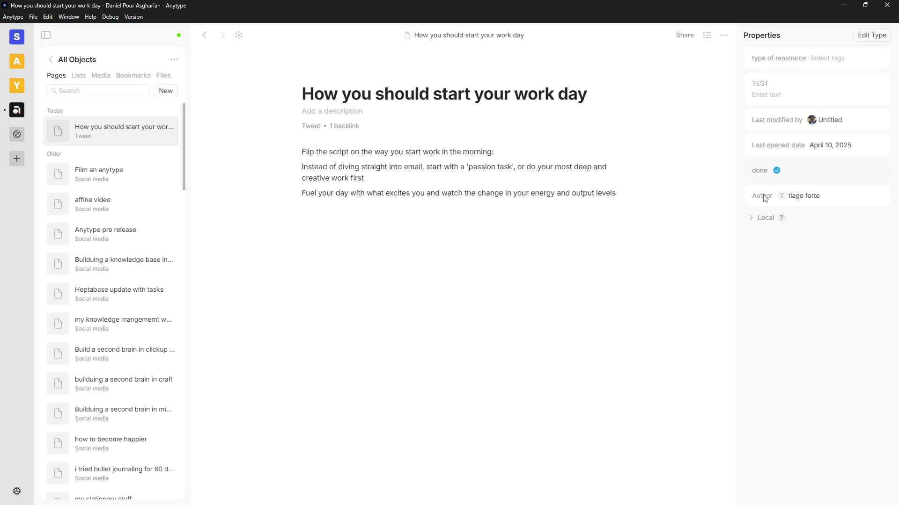
pyautogui.click(754, 219)
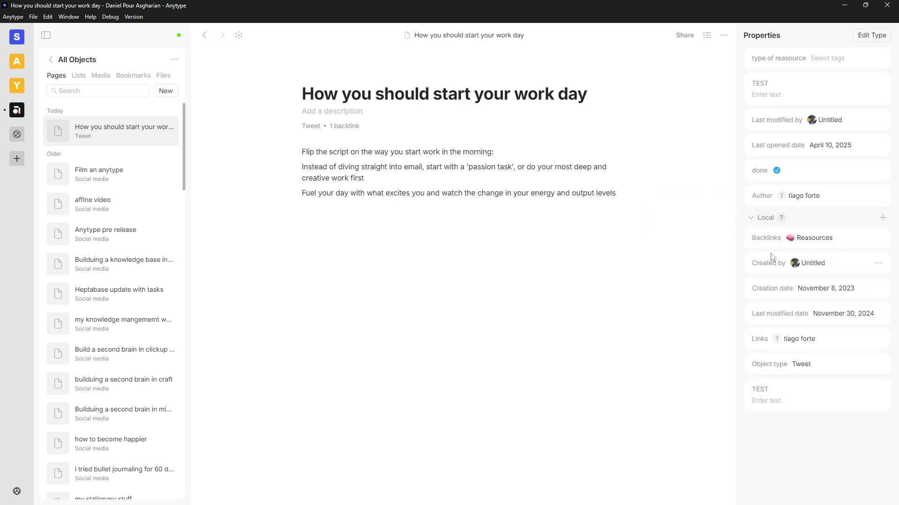
pyautogui.click(753, 219)
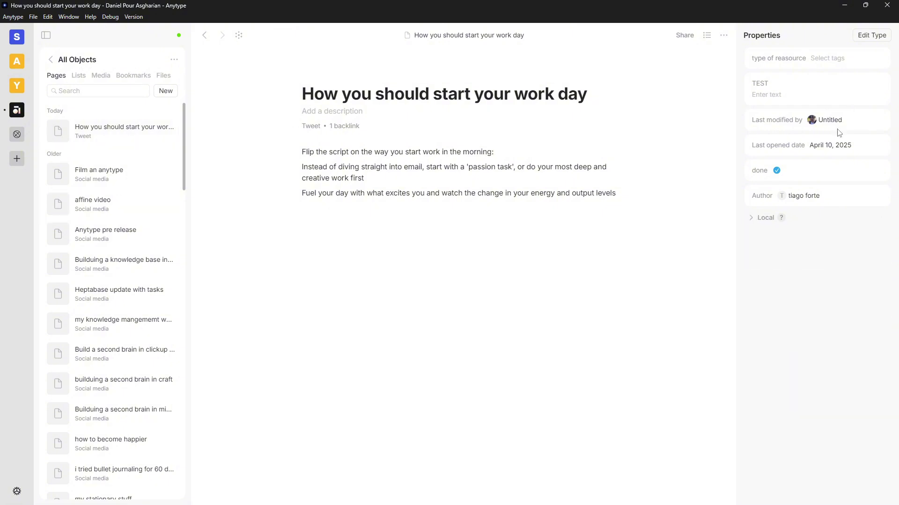
pyautogui.moveTo(784, 220)
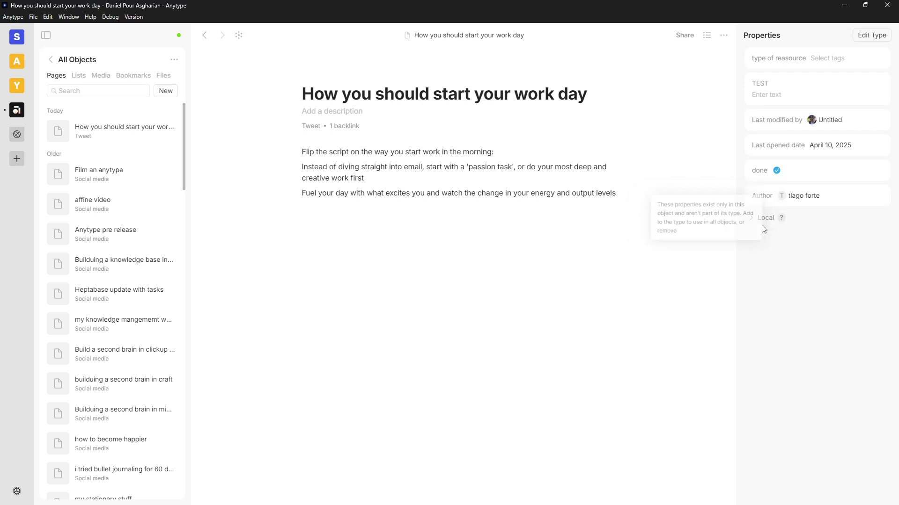
pyautogui.click(751, 219)
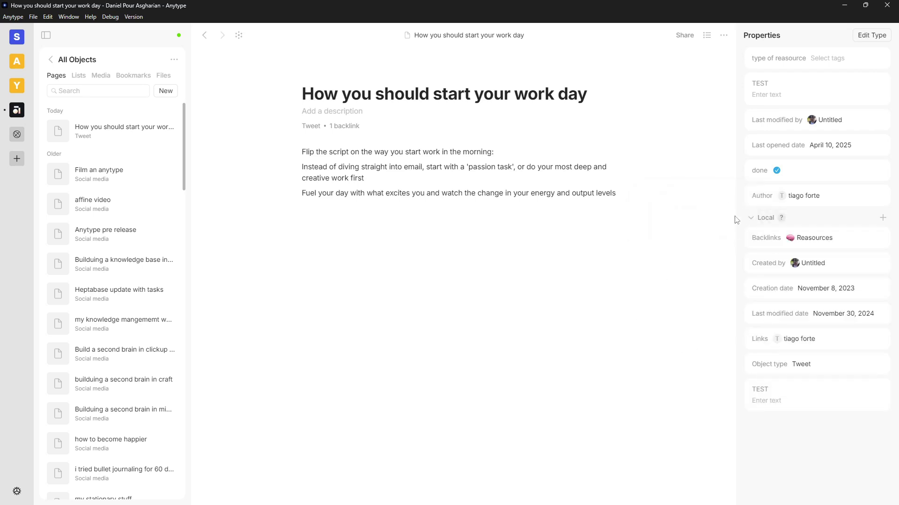
pyautogui.click(749, 219)
pyautogui.click(707, 35)
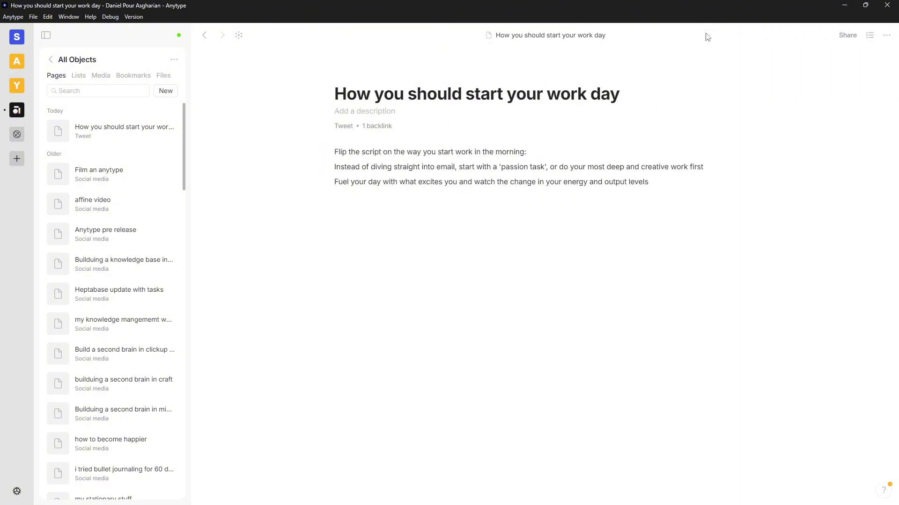
# Check the Tweet type's layout type options, and try a layout width of 133% before discarding the edits and hiding the properties
pyautogui.click(869, 35)
pyautogui.click(870, 35)
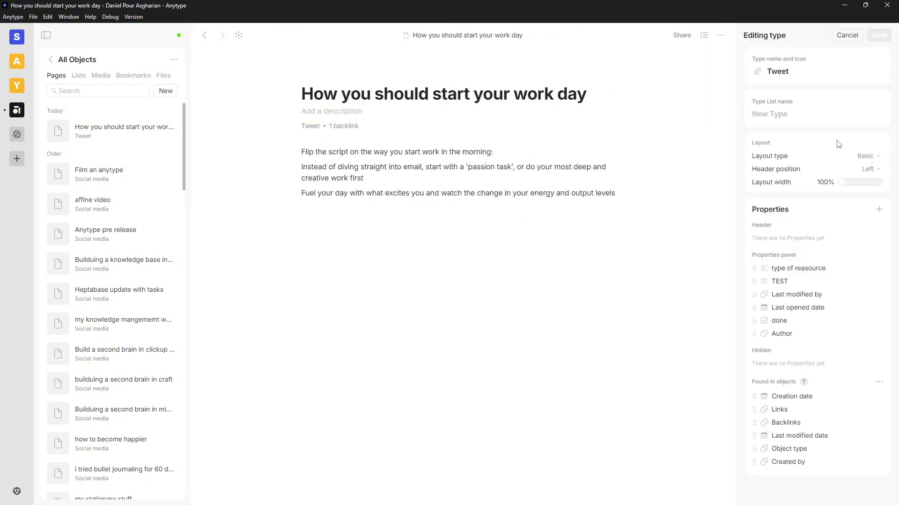
pyautogui.click(872, 159)
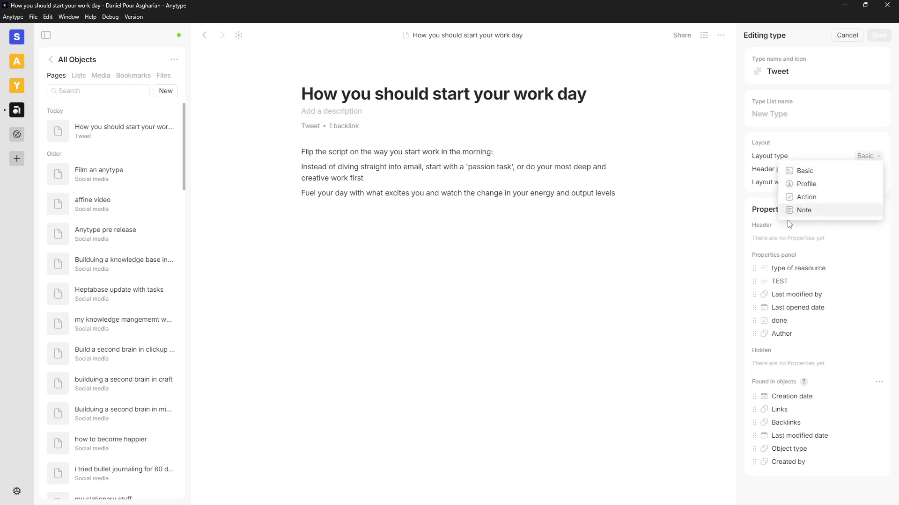
pyautogui.click(794, 130)
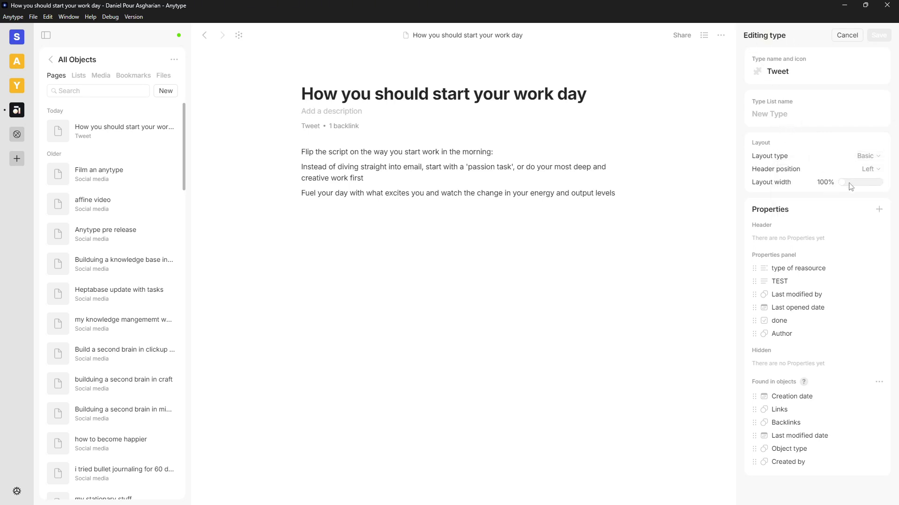
pyautogui.moveTo(842, 182); pyautogui.dragTo(852, 184)
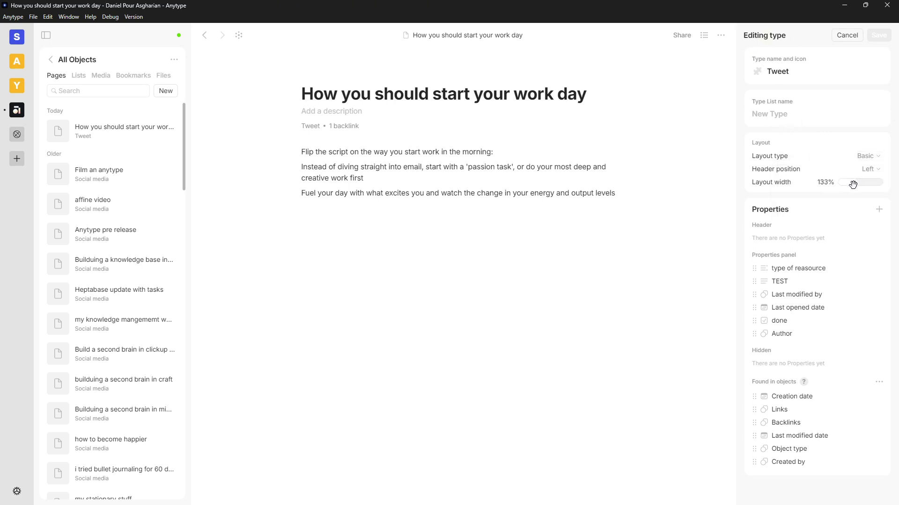
pyautogui.click(848, 35)
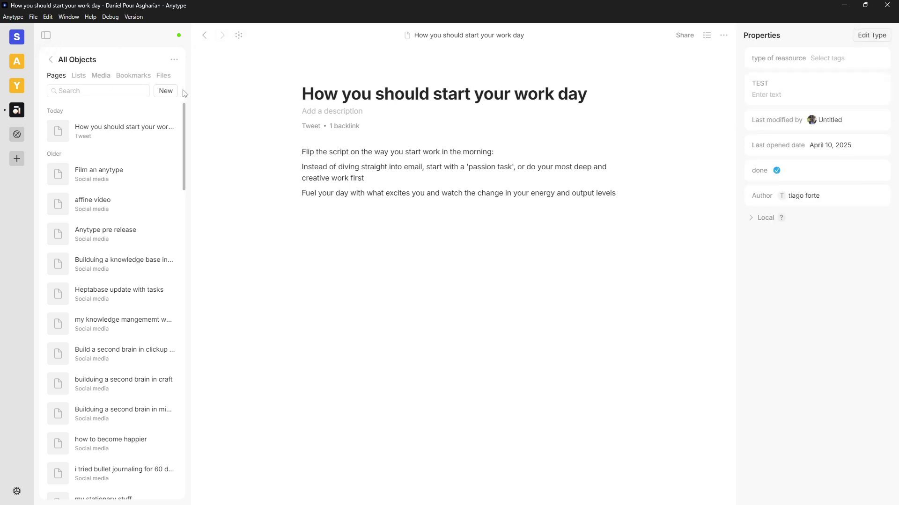
pyautogui.click(707, 35)
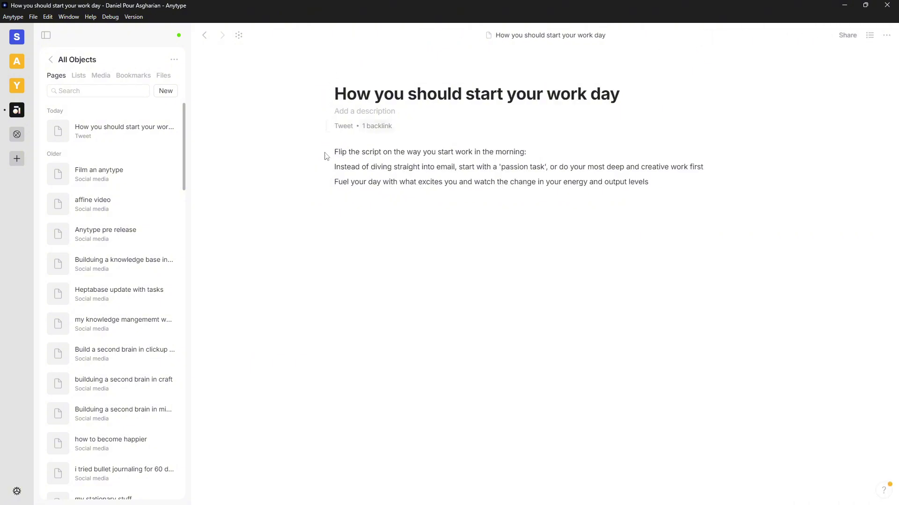
# Open the Film an anytype page from All Objects and examine its properties, including the Local group and its help note
pyautogui.click(51, 60)
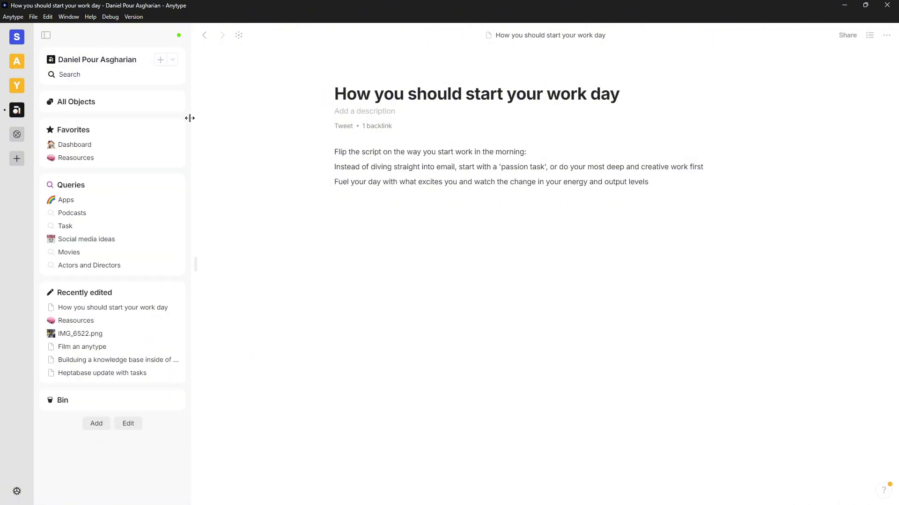
pyautogui.click(85, 104)
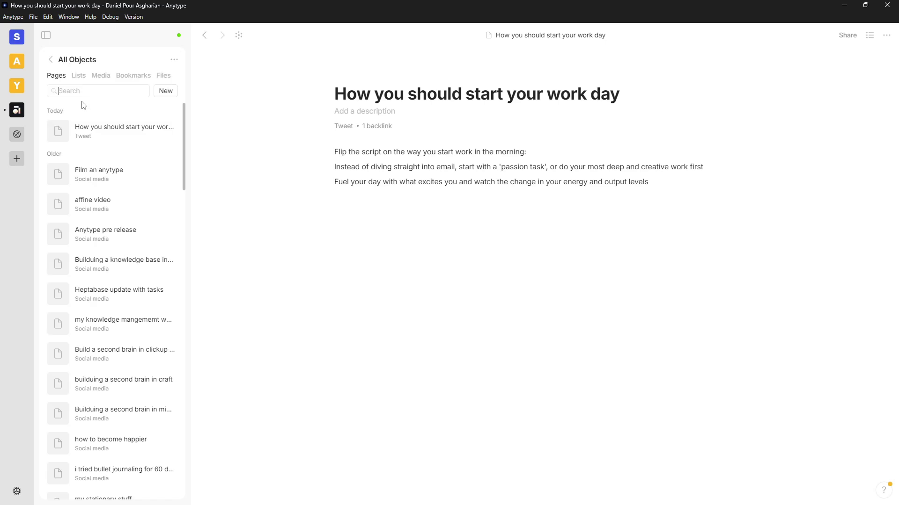
pyautogui.click(94, 174)
pyautogui.click(870, 35)
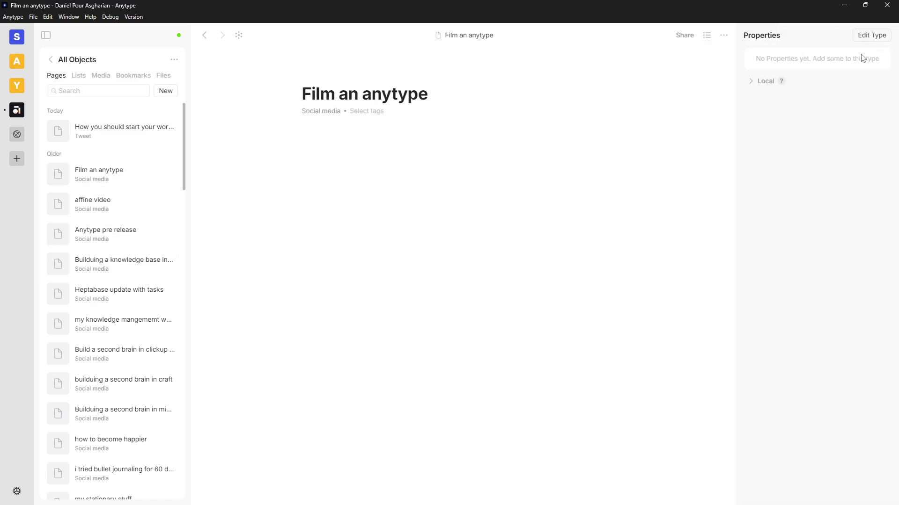
pyautogui.click(756, 82)
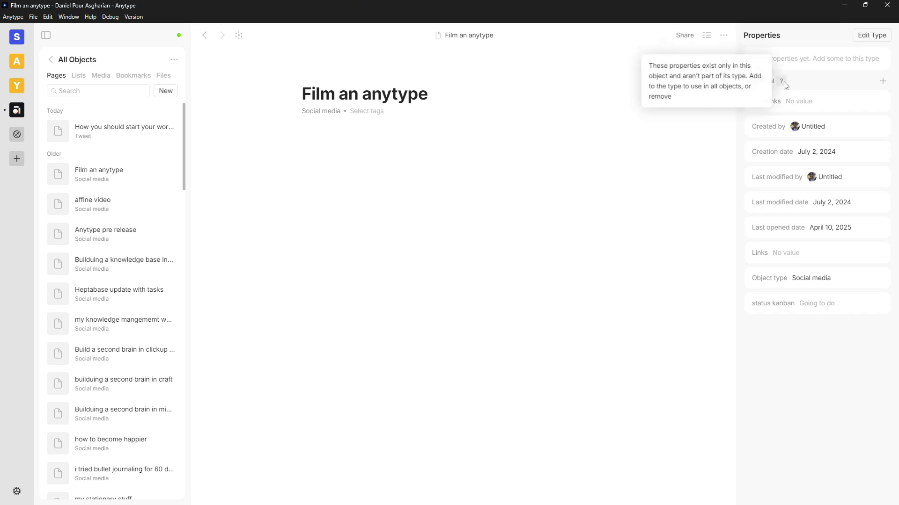
pyautogui.click(758, 83)
# Examine the Social media type's layout settings and the properties found in its objects, then leave the type editor without changes
pyautogui.click(873, 36)
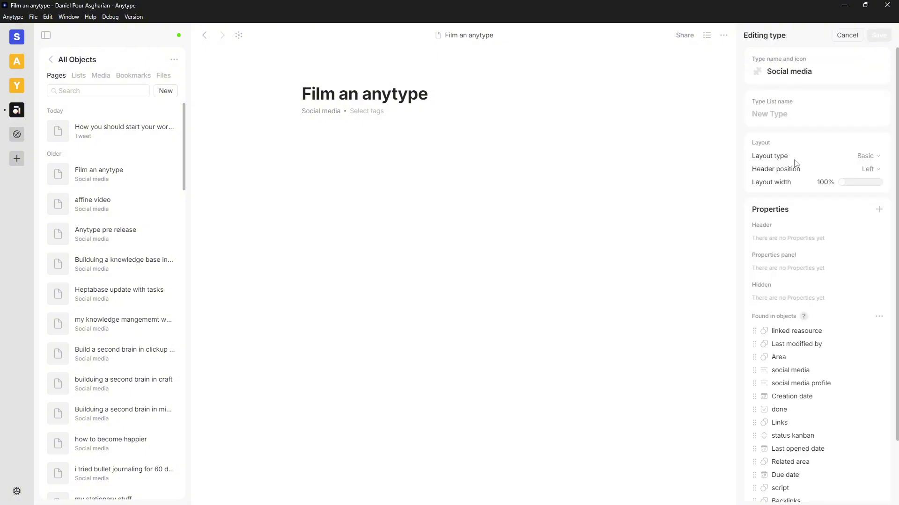
pyautogui.scroll(-2, 754, 328)
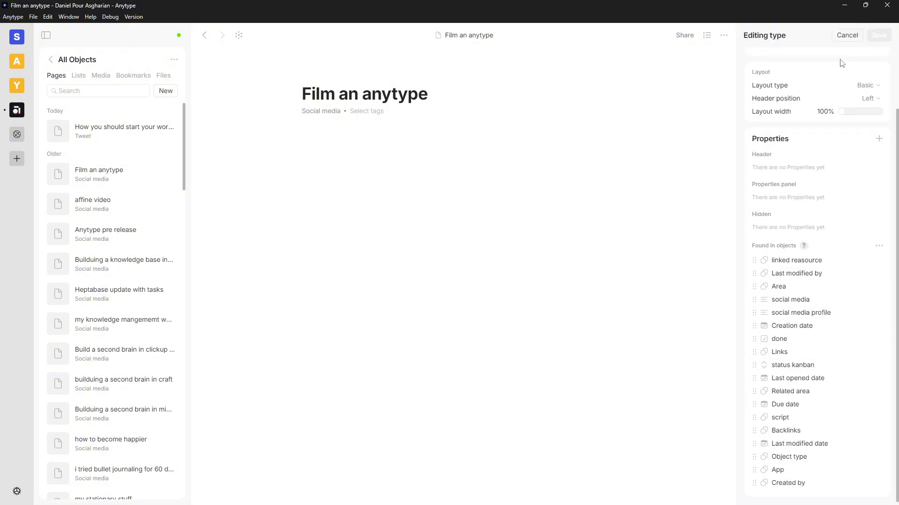
pyautogui.click(853, 36)
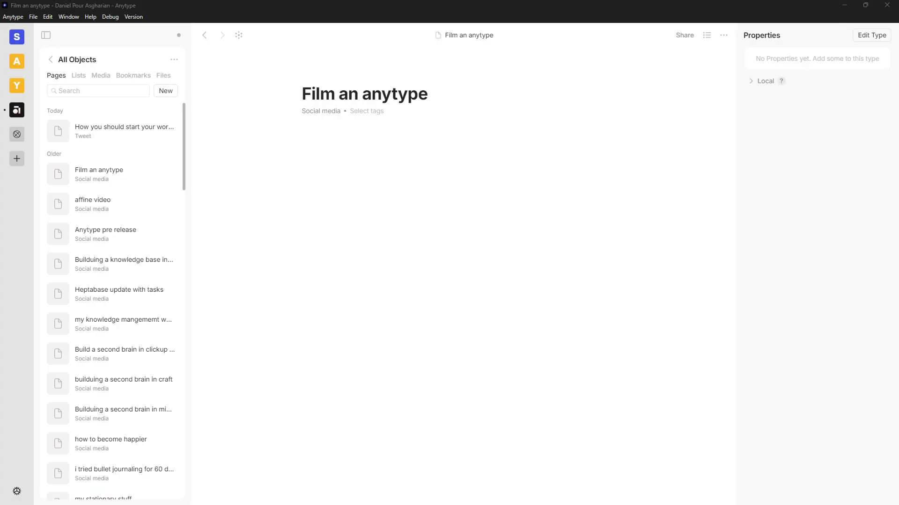
# Search the insert commands in the Film an anytype page's body for QUE and SET
pyautogui.click(356, 155)
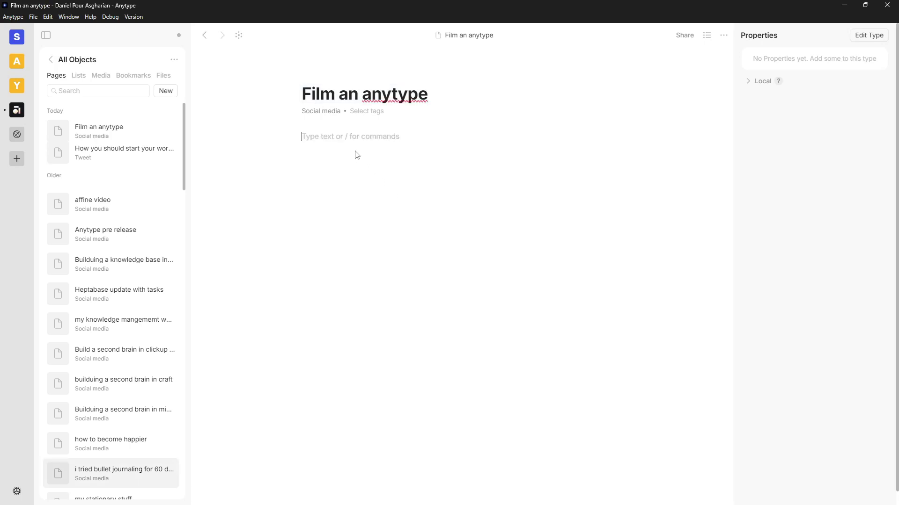
pyautogui.write('/')
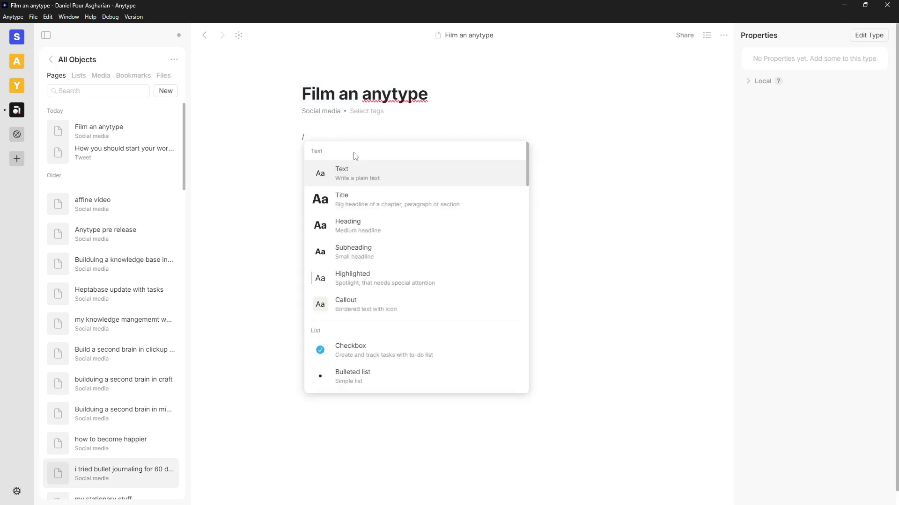
pyautogui.write('QUE')
pyautogui.press('BackSpace')
pyautogui.press('BackSpace')
pyautogui.press('BackSpace')
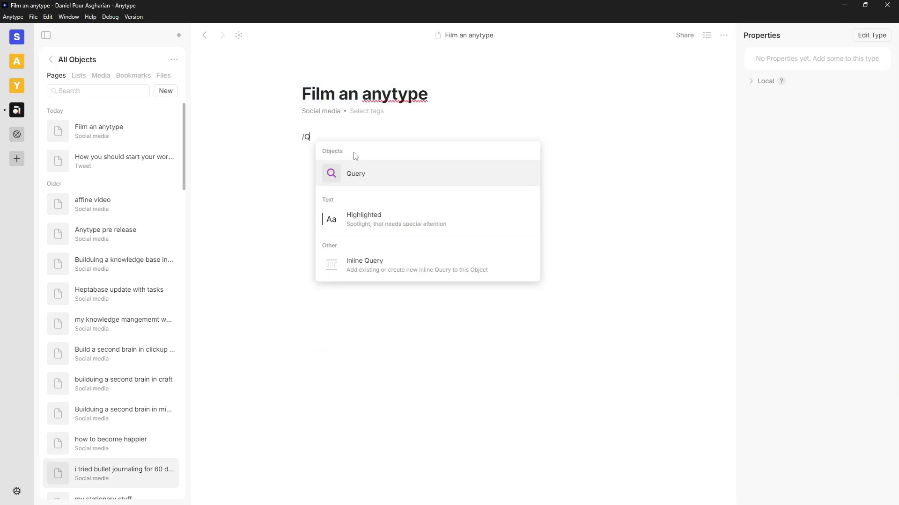
pyautogui.write('SET')
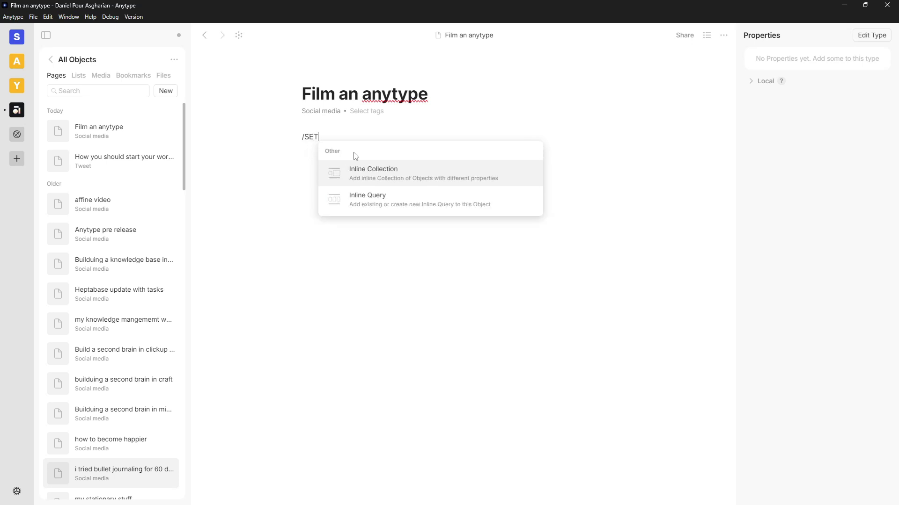
pyautogui.press('Down')
pyautogui.press('Down')
pyautogui.press('Down')
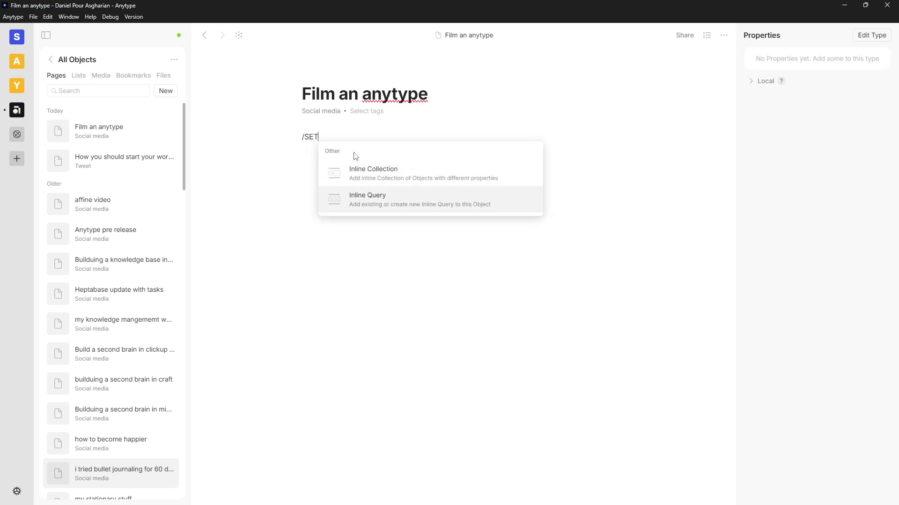
pyautogui.press('BackSpace')
pyautogui.press('BackSpace')
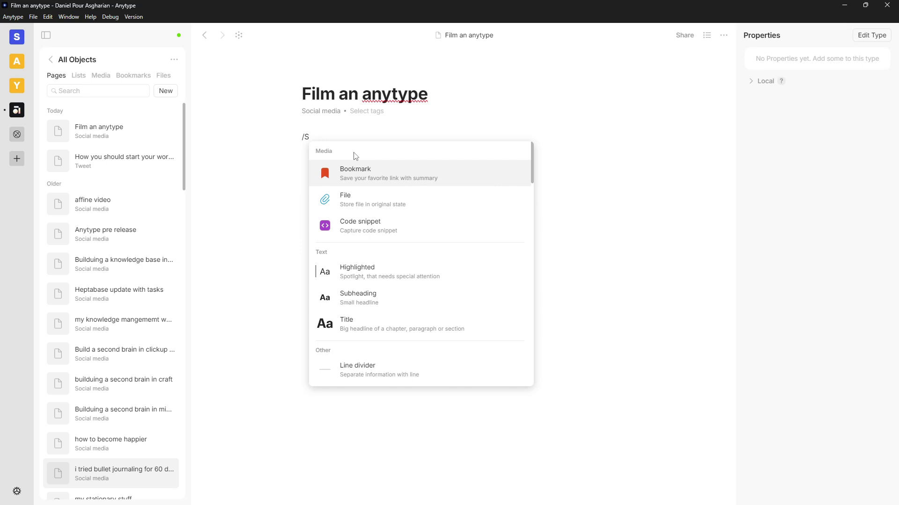
pyautogui.press('BackSpace')
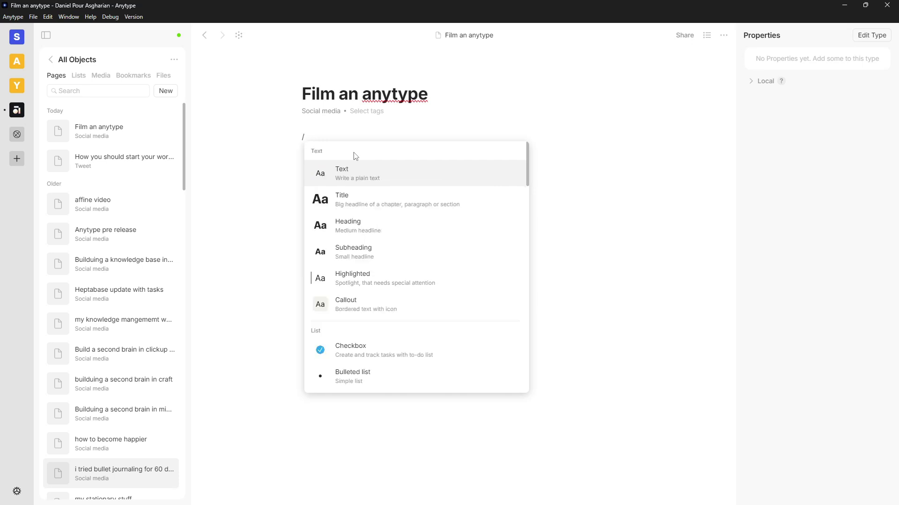
# Create a new Query object from the page's body and set its object type to apps
pyautogui.write('q')
pyautogui.press('Return')
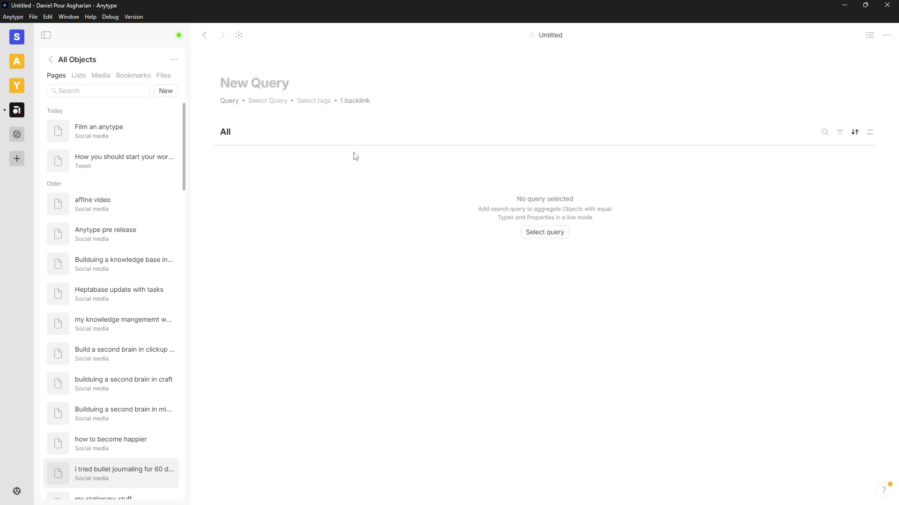
pyautogui.click(270, 101)
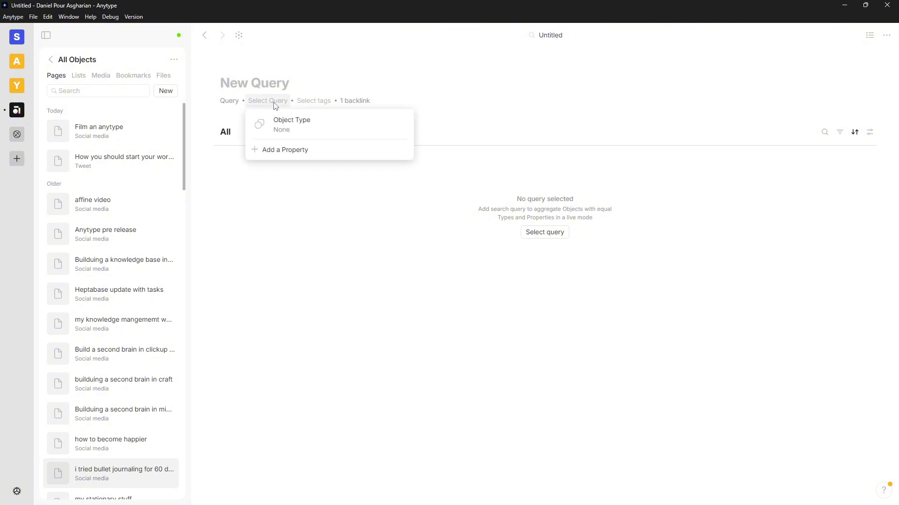
pyautogui.click(303, 130)
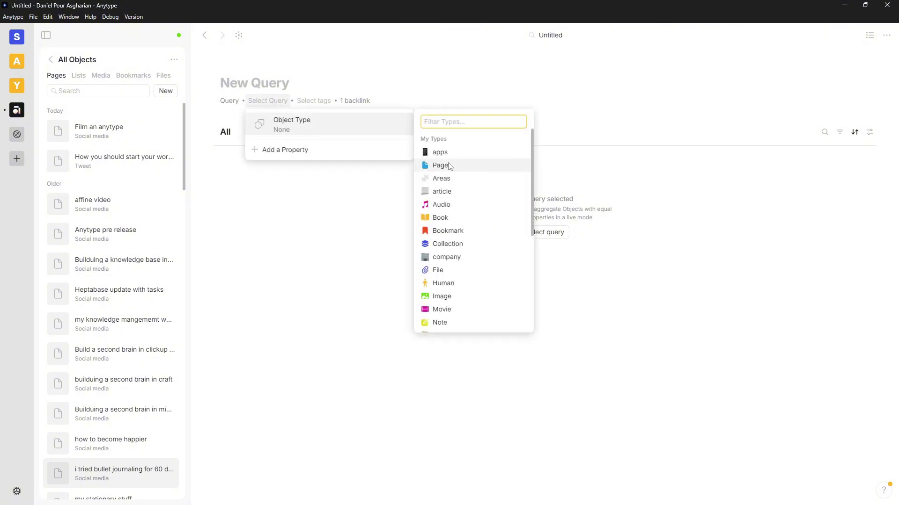
pyautogui.click(433, 152)
pyautogui.click(327, 106)
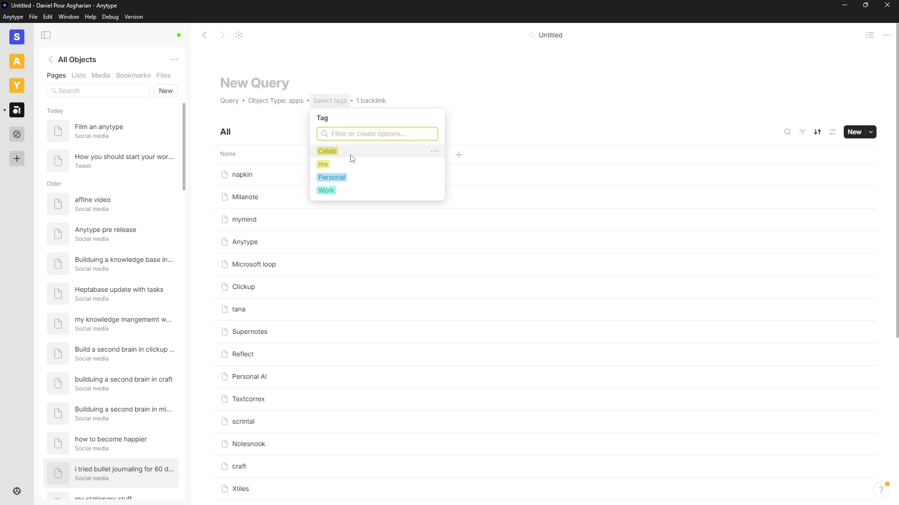
pyautogui.click(487, 124)
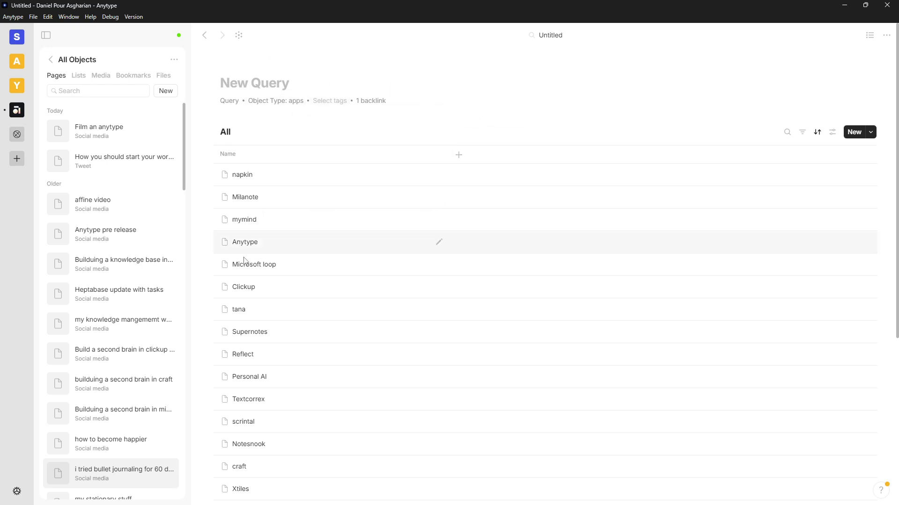
pyautogui.scroll(-3, 327, 304)
pyautogui.scroll(3, 358, 359)
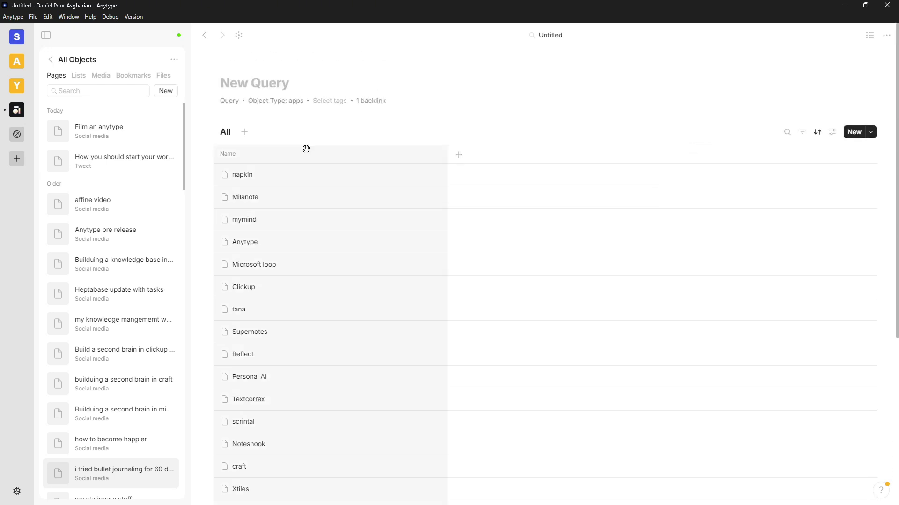
# Add a second view with the Grid layout to the new query and show the price USD property as a column
pyautogui.click(238, 132)
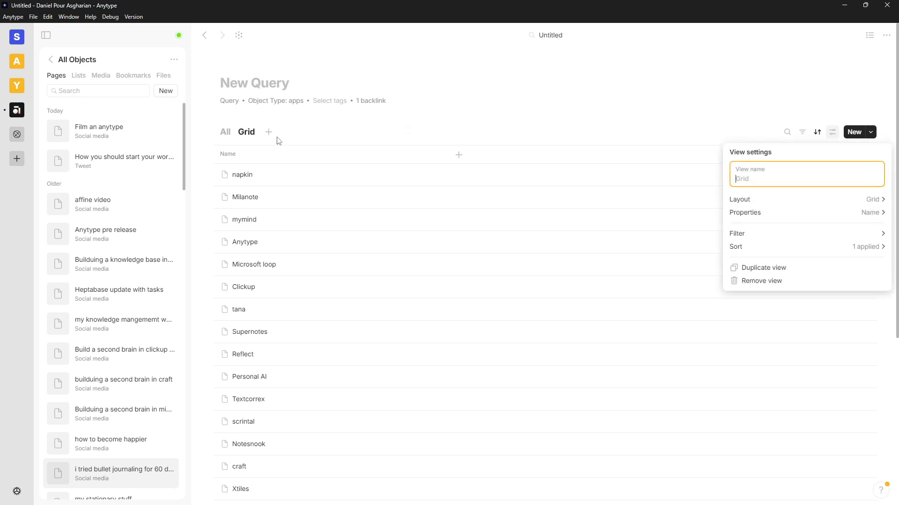
pyautogui.click(462, 124)
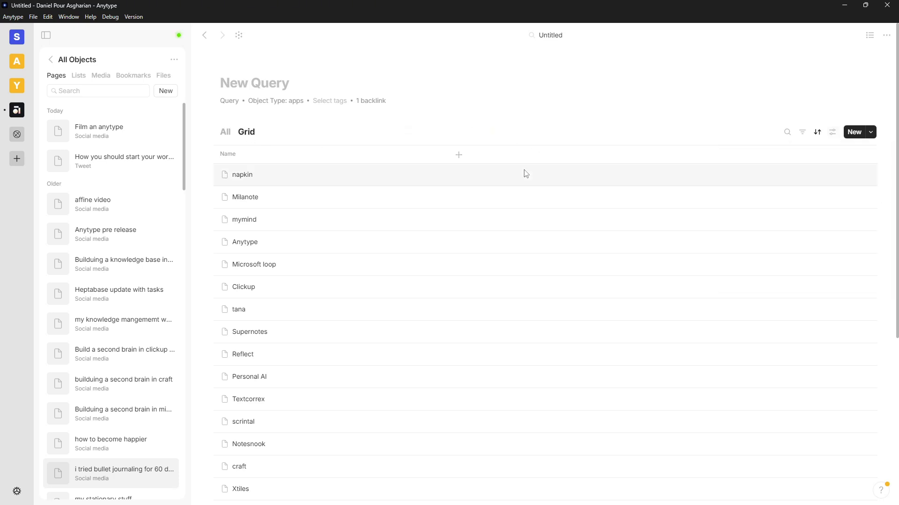
pyautogui.click(459, 155)
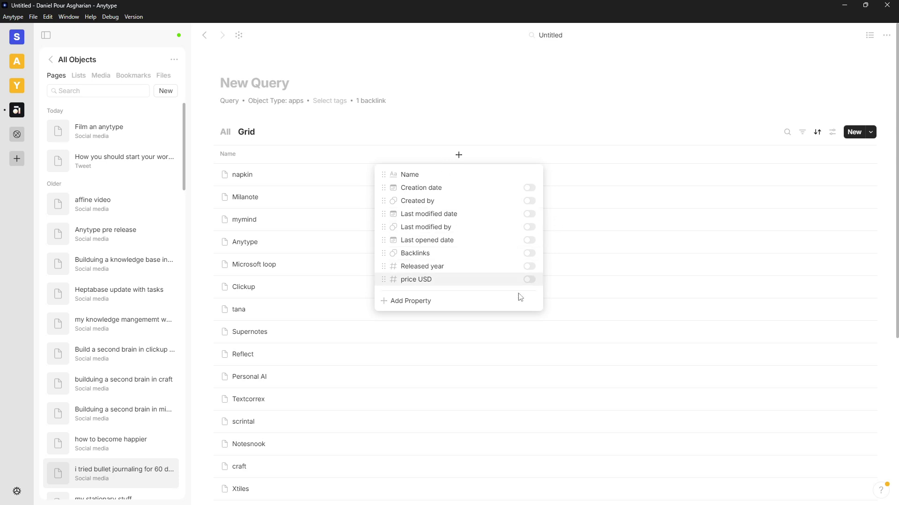
pyautogui.click(528, 280)
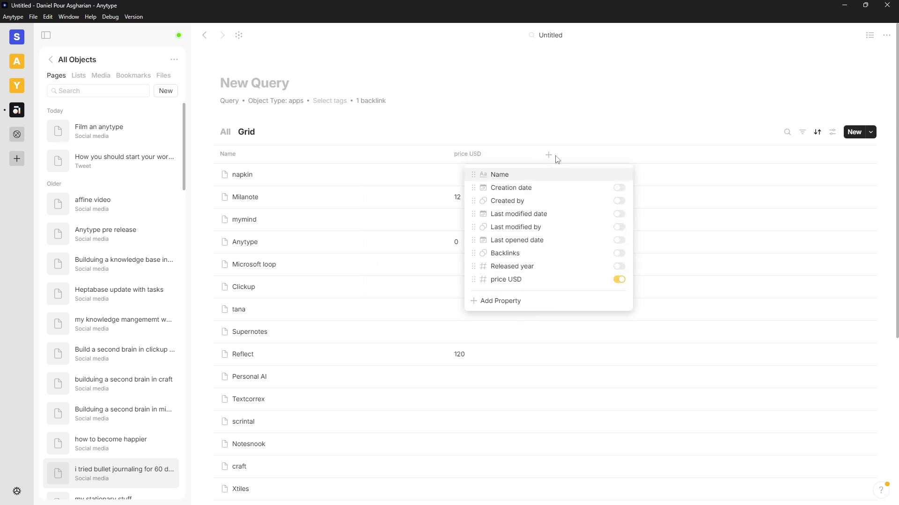
pyautogui.click(513, 105)
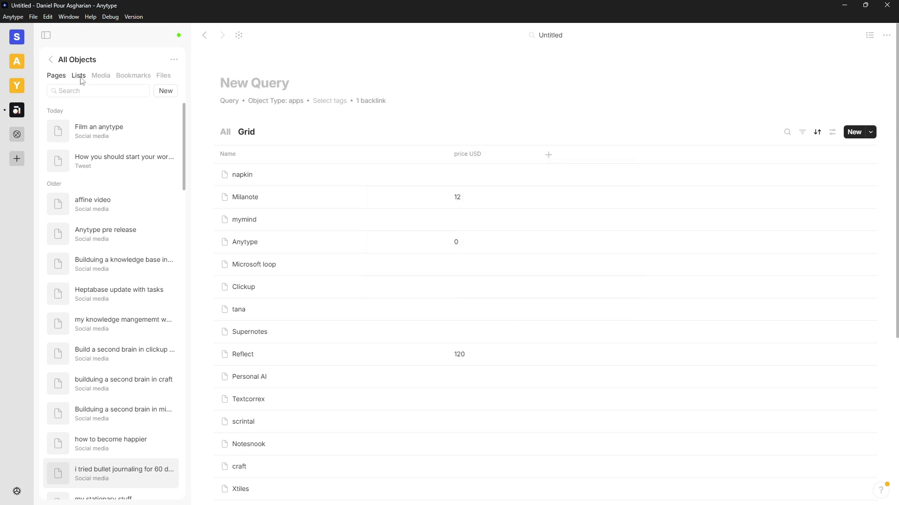
# Look through the queries and collections under Lists in All Objects, then return to the space's main sidebar
pyautogui.click(51, 59)
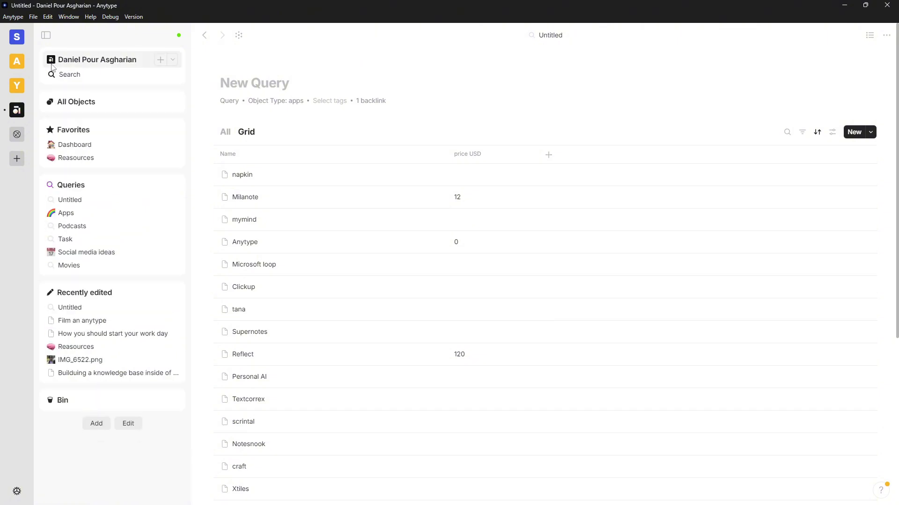
pyautogui.click(74, 97)
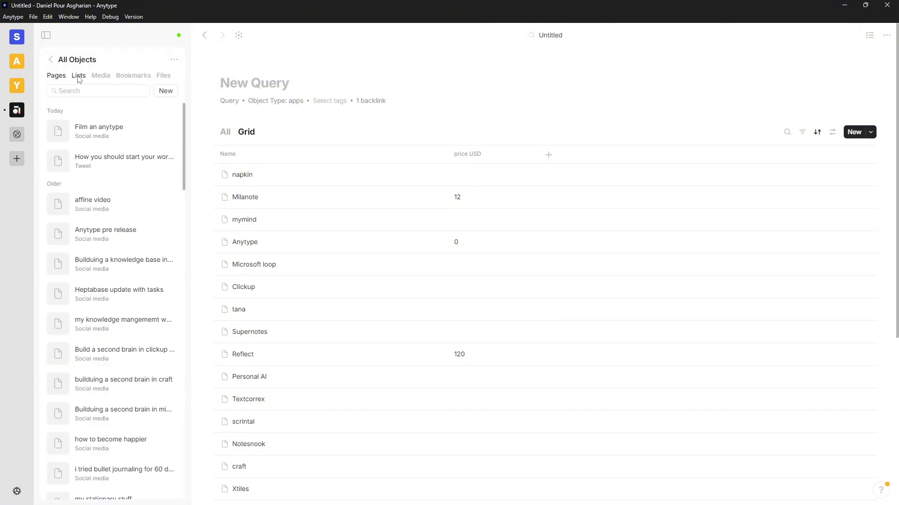
pyautogui.click(79, 75)
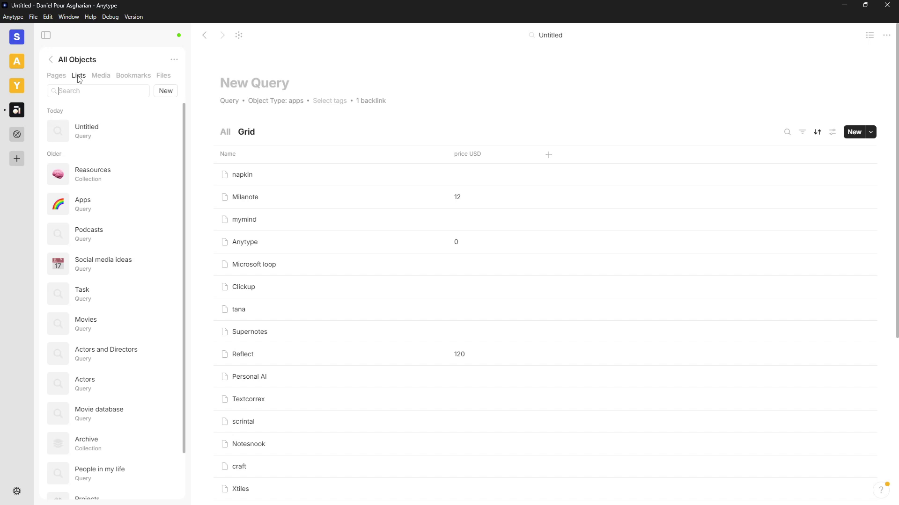
pyautogui.scroll(-1, 103, 202)
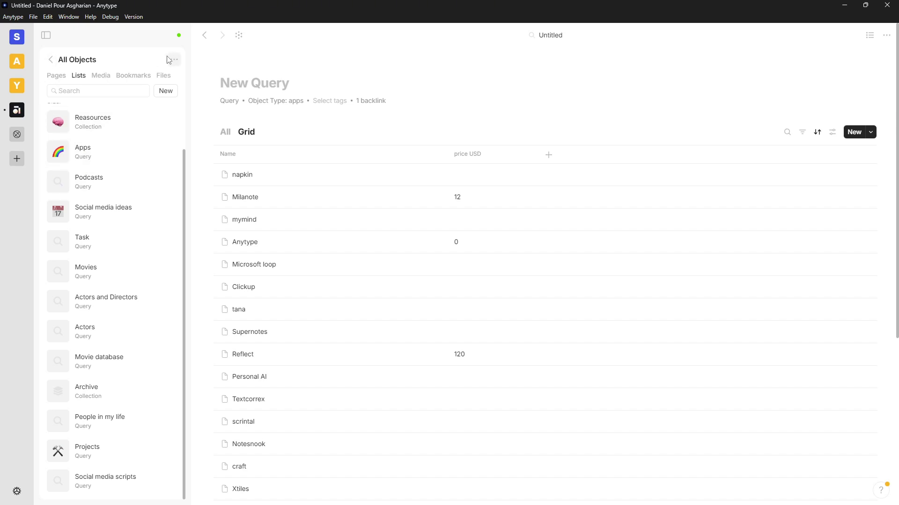
pyautogui.click(51, 60)
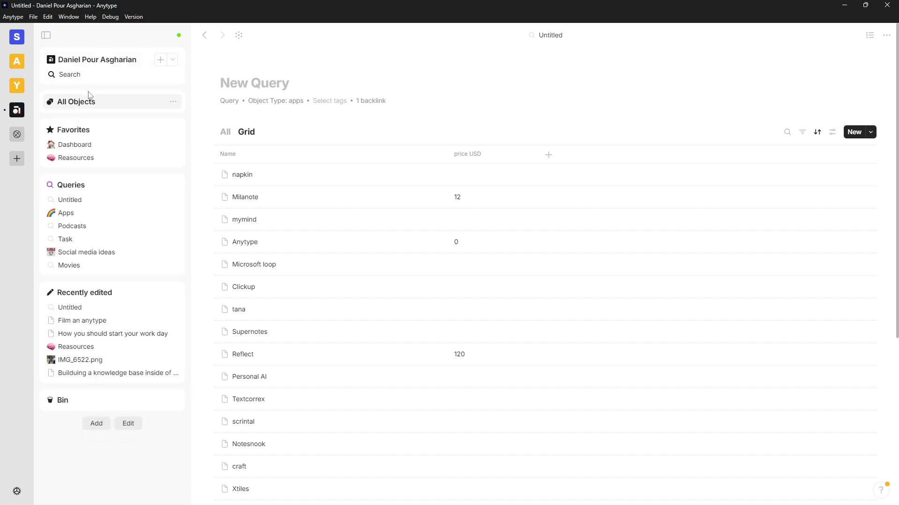